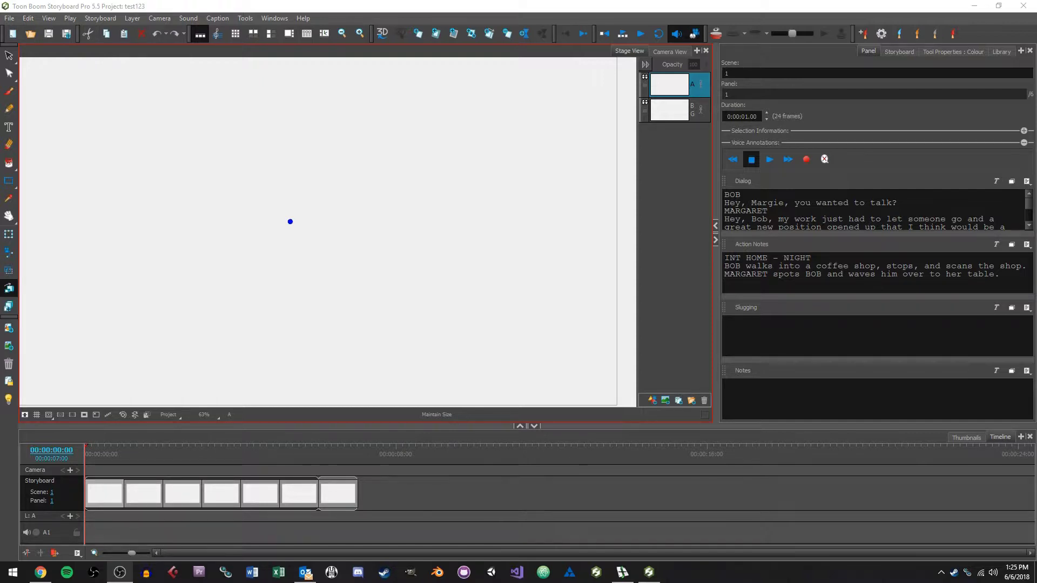
# - Review the panel's Dialog and Action Notes caption text from BOB through MARGARET
pyautogui.click(87, 453)
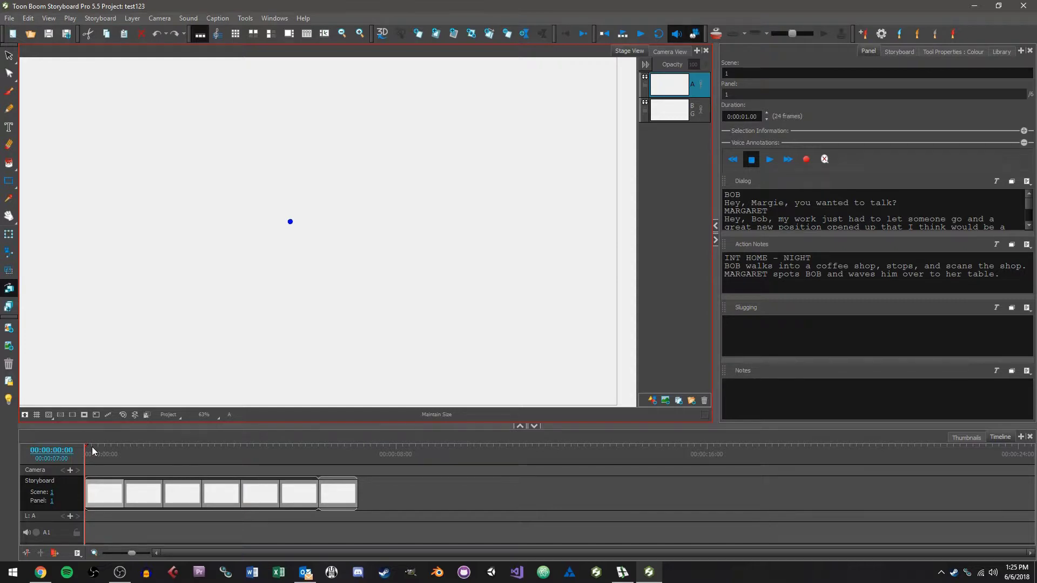
pyautogui.moveTo(724, 194)
pyautogui.mouseDown()
pyautogui.moveTo(770, 212)
pyautogui.moveTo(777, 229)
pyautogui.moveTo(742, 193)
pyautogui.mouseUp()
pyautogui.click(759, 223)
pyautogui.moveTo(725, 266); pyautogui.dragTo(1001, 275)
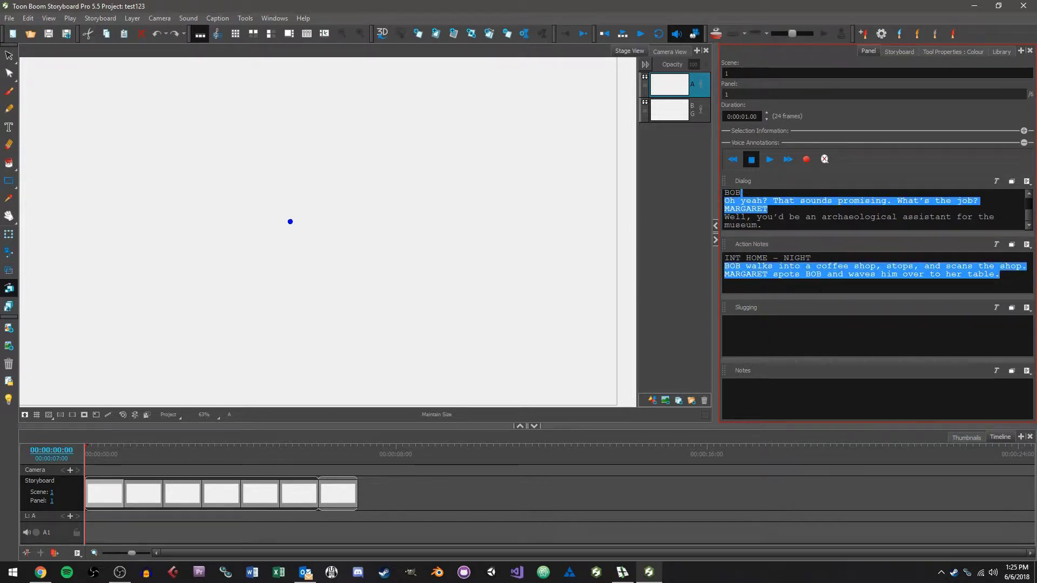
# - Review the full imported script in the project info, then minimize Storyboard Pro
pyautogui.click(899, 51)
pyautogui.moveTo(724, 142); pyautogui.dragTo(863, 374)
pyautogui.scroll(10, 862, 324)
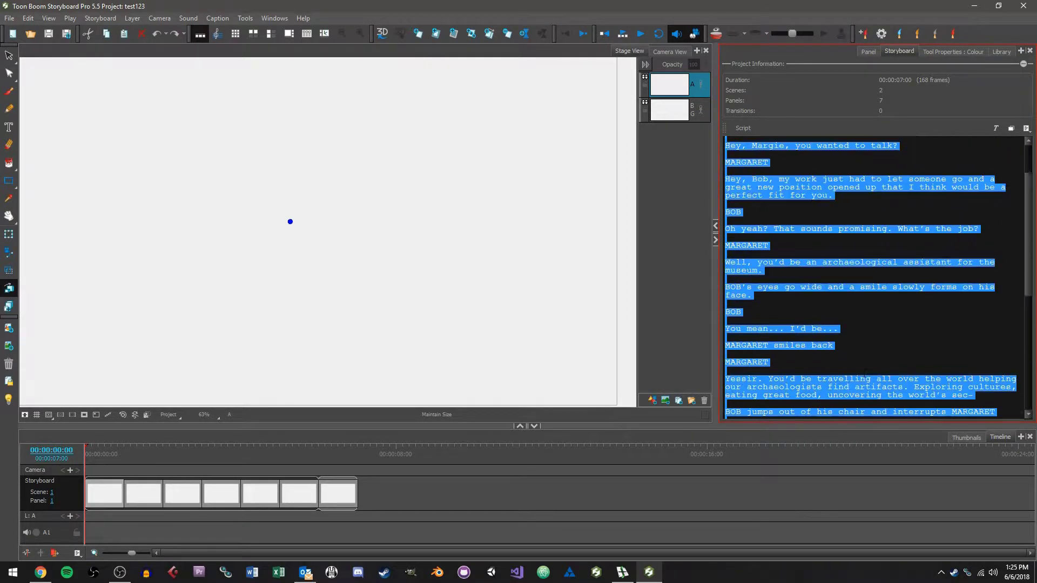
pyautogui.click(842, 216)
pyautogui.click(870, 52)
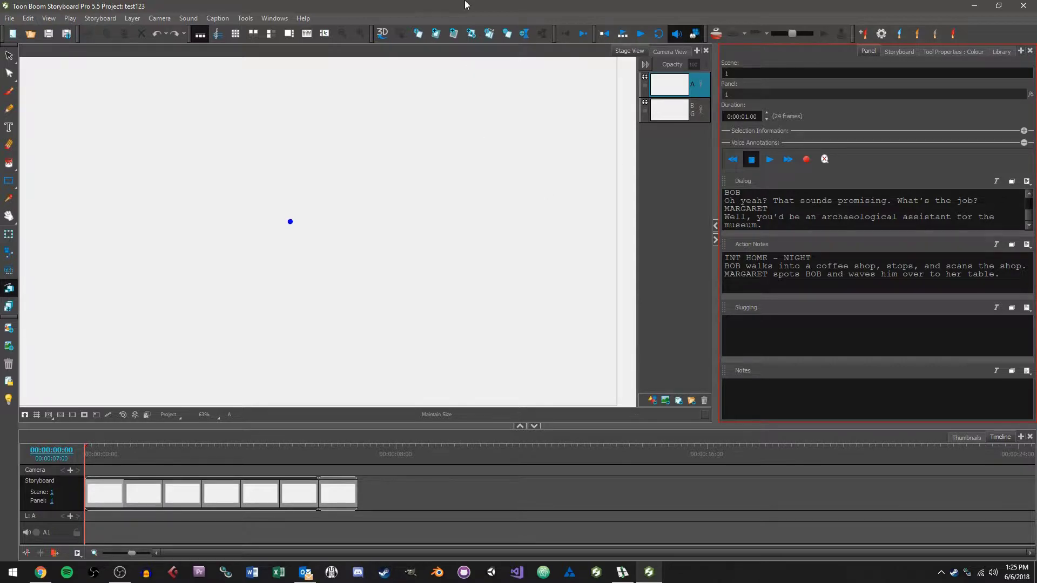
pyautogui.click(975, 6)
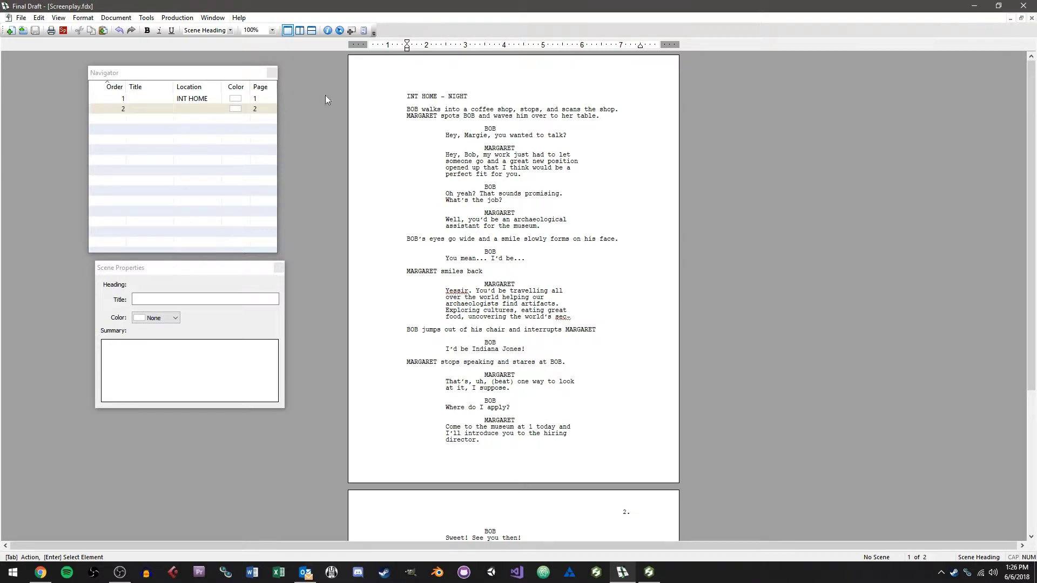
pyautogui.moveTo(328, 97); pyautogui.dragTo(593, 449)
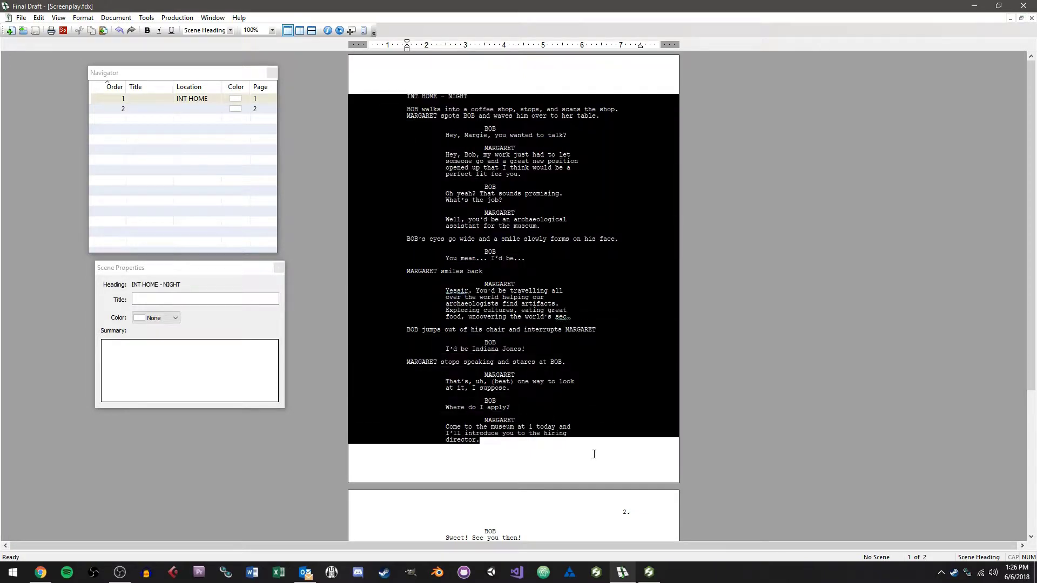
pyautogui.click(590, 437)
pyautogui.scroll(-5, 580, 378)
pyautogui.scroll(5, 628, 330)
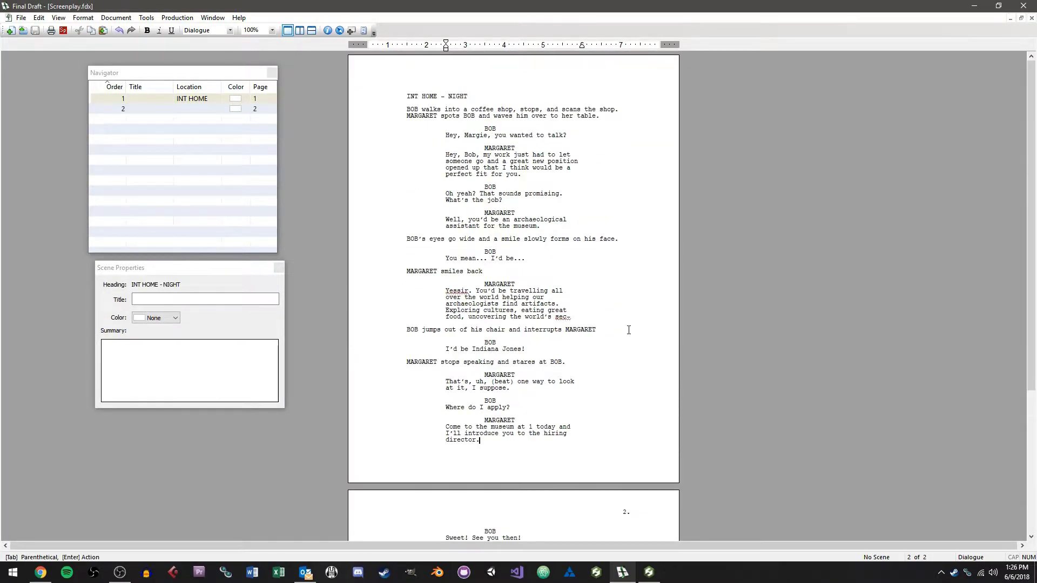
pyautogui.tripleClick(400, 95)
pyautogui.moveTo(407, 108); pyautogui.dragTo(615, 116)
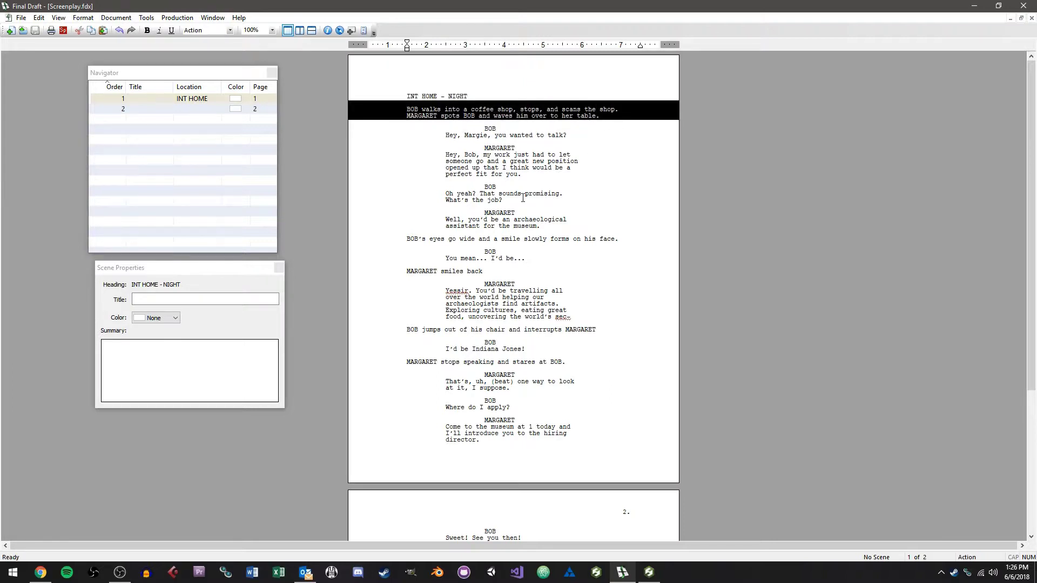
pyautogui.moveTo(523, 198); pyautogui.dragTo(519, 143)
pyautogui.click(496, 186)
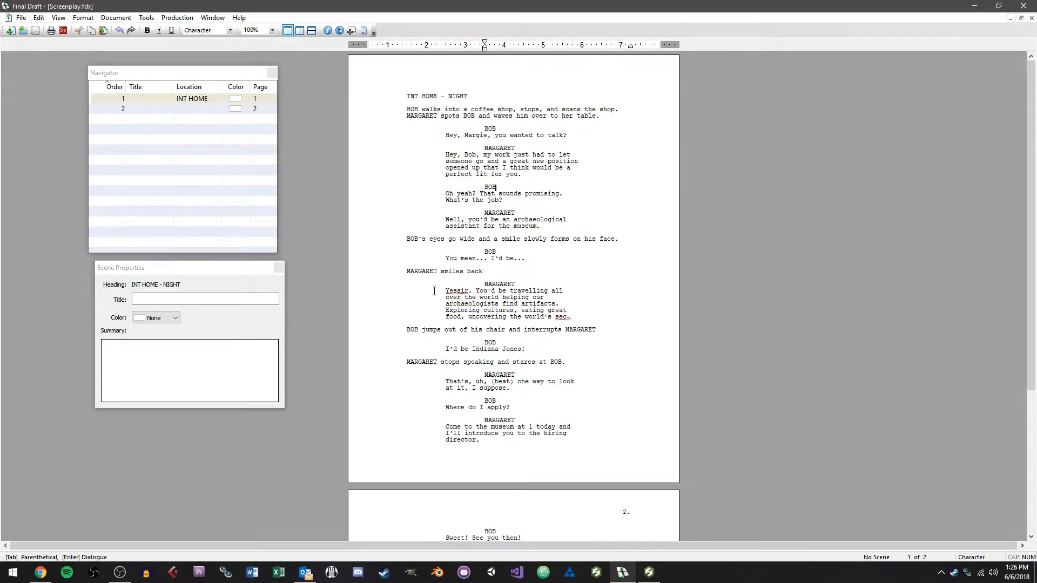
pyautogui.scroll(-5, 434, 292)
pyautogui.tripleClick(619, 460)
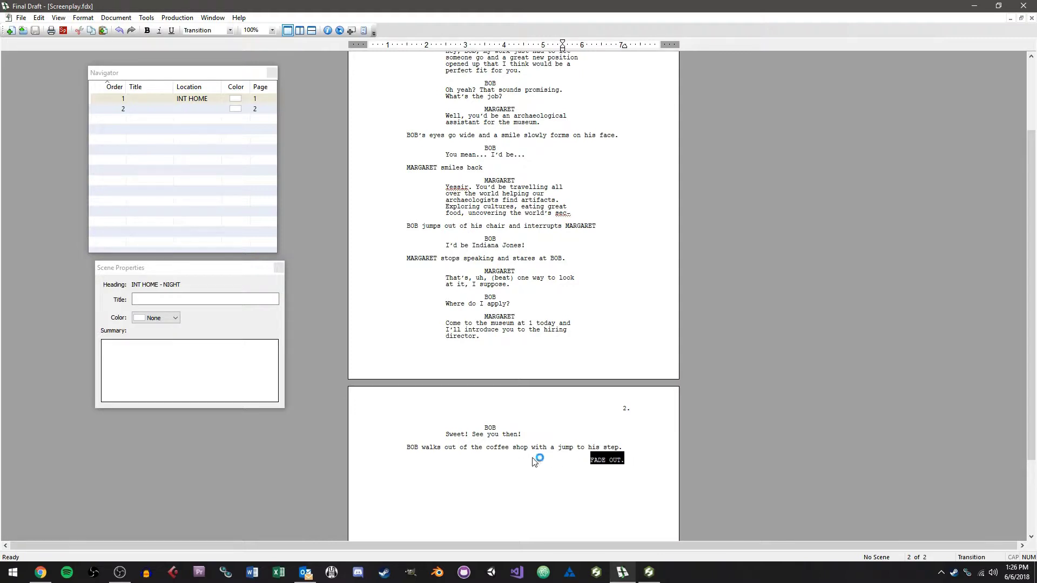
pyautogui.click(529, 296)
pyautogui.scroll(5, 560, 277)
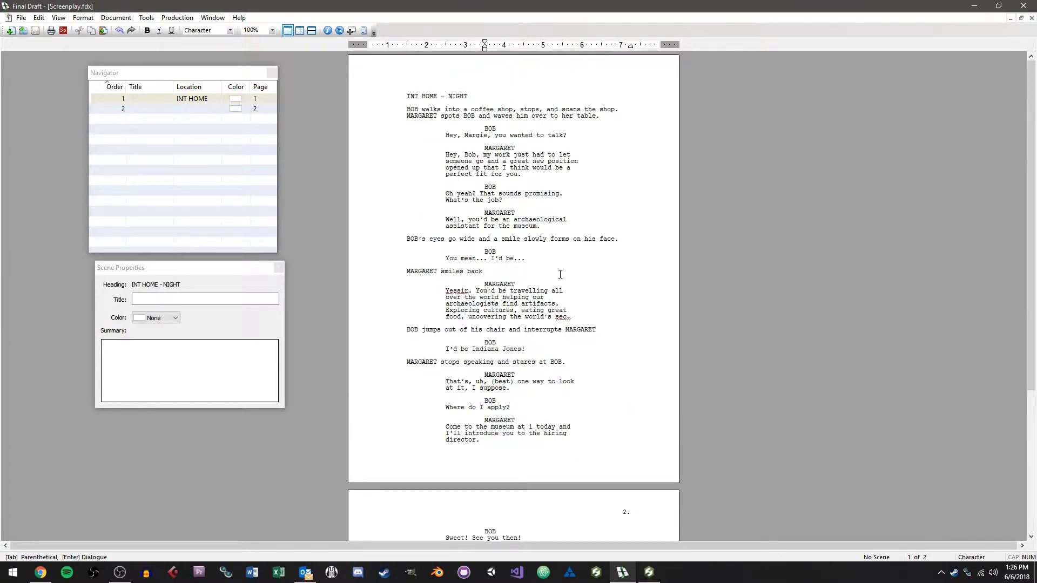
pyautogui.click(21, 17)
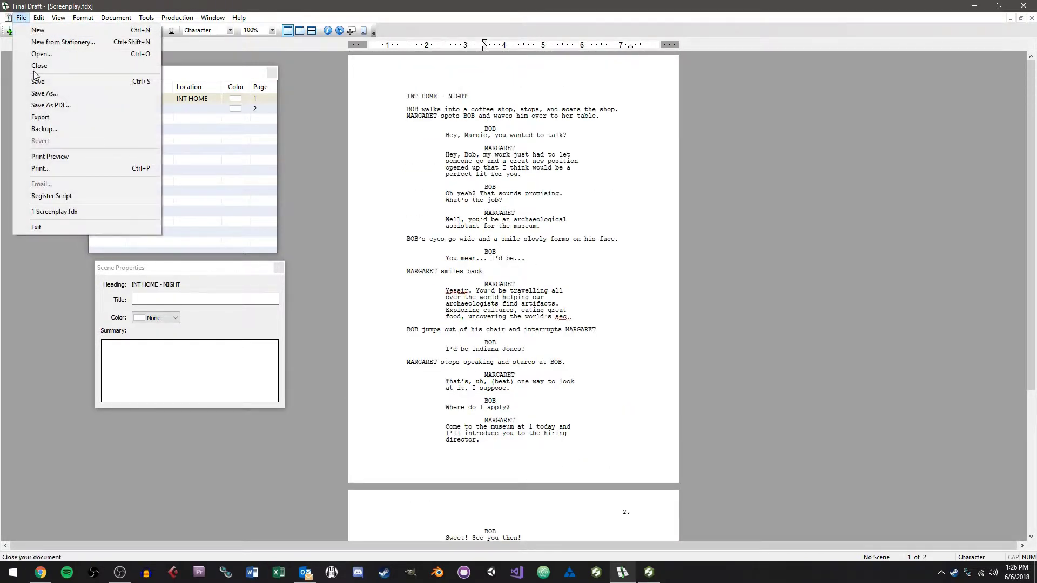
pyautogui.click(54, 118)
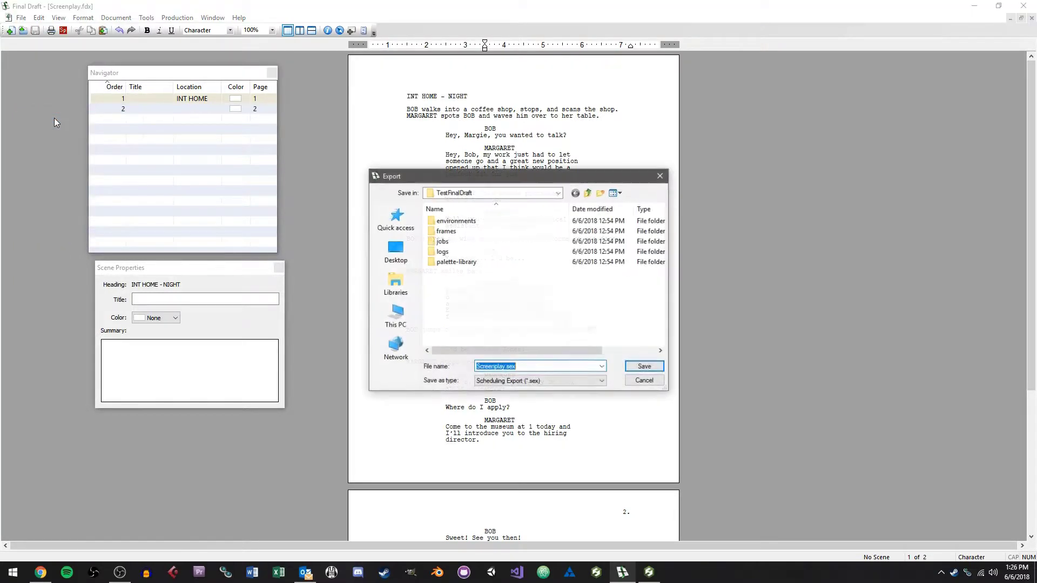
pyautogui.click(645, 366)
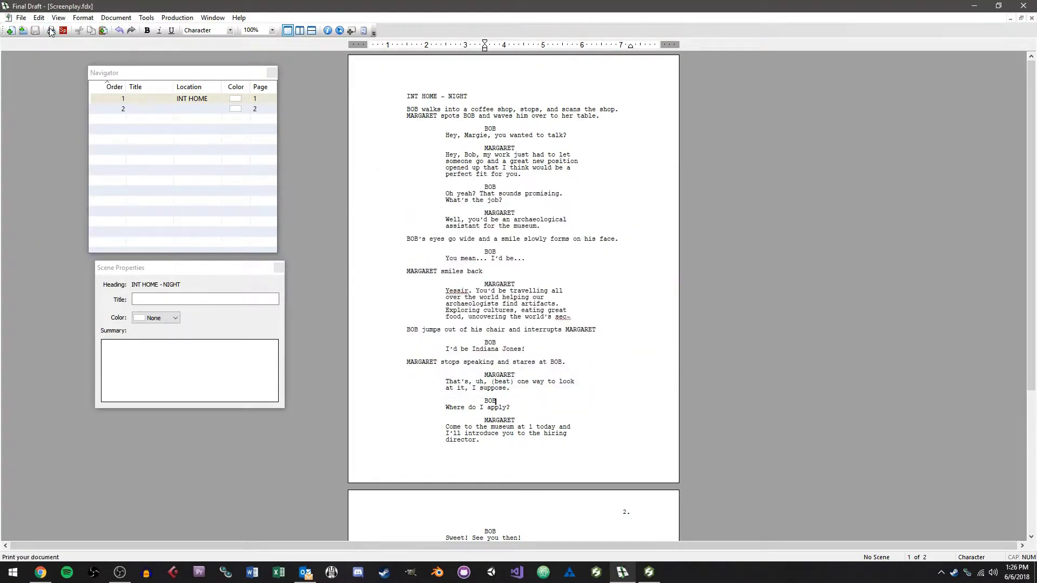
pyautogui.click(21, 17)
pyautogui.click(63, 92)
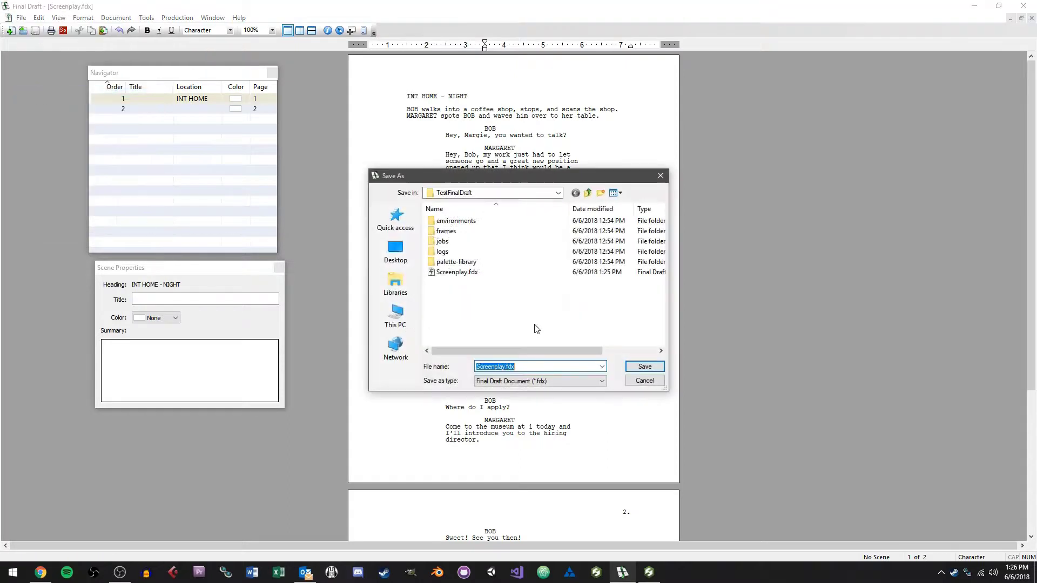
pyautogui.click(553, 382)
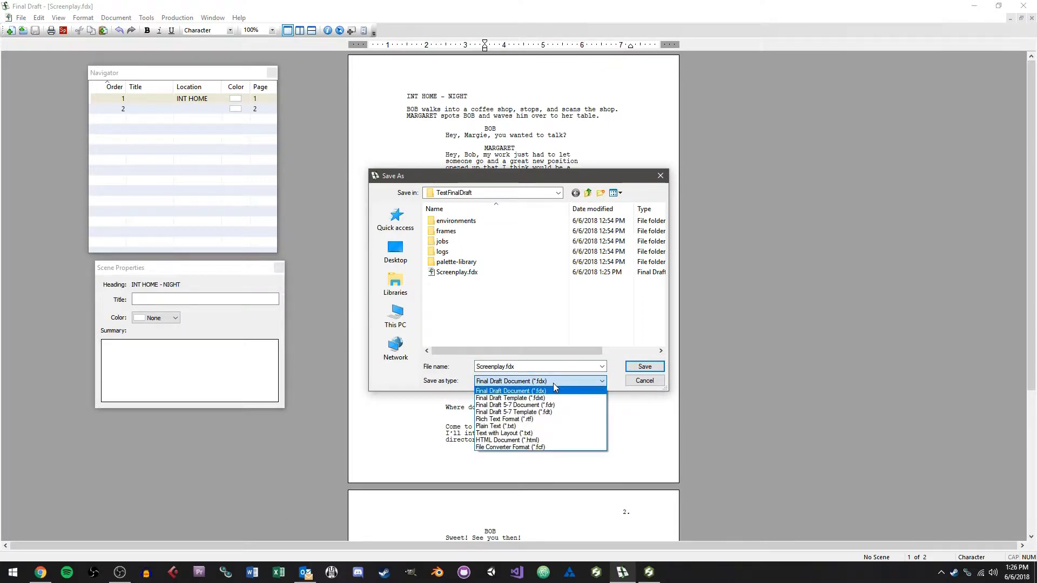
pyautogui.click(553, 383)
pyautogui.click(645, 381)
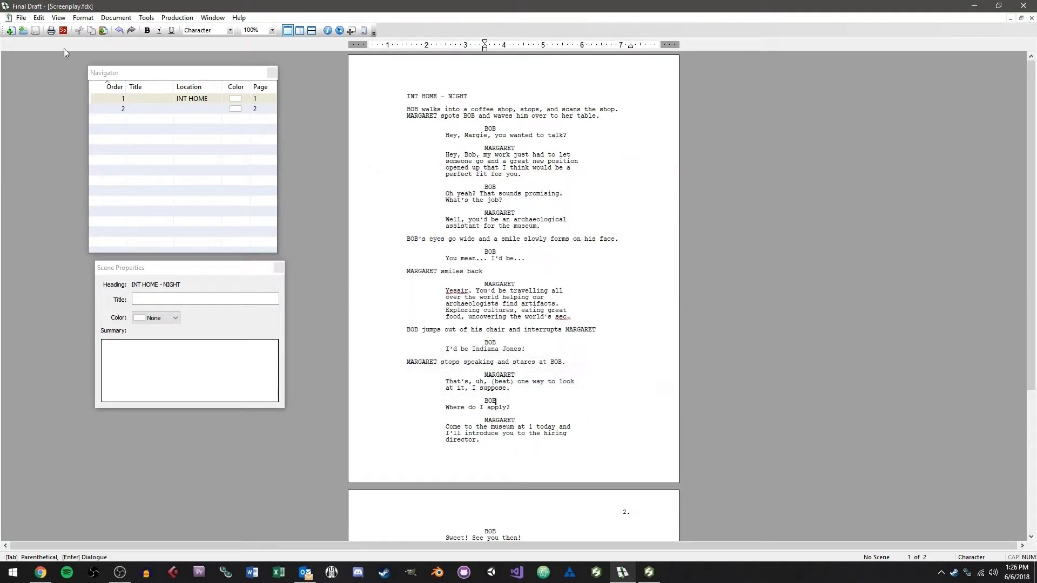
pyautogui.click(21, 18)
pyautogui.click(66, 117)
pyautogui.click(480, 381)
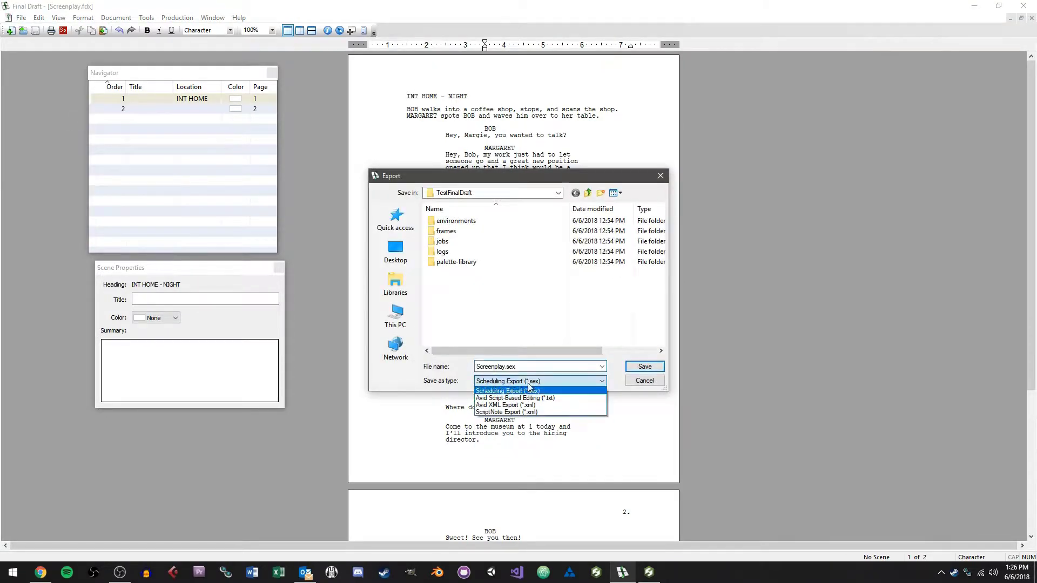
pyautogui.click(546, 412)
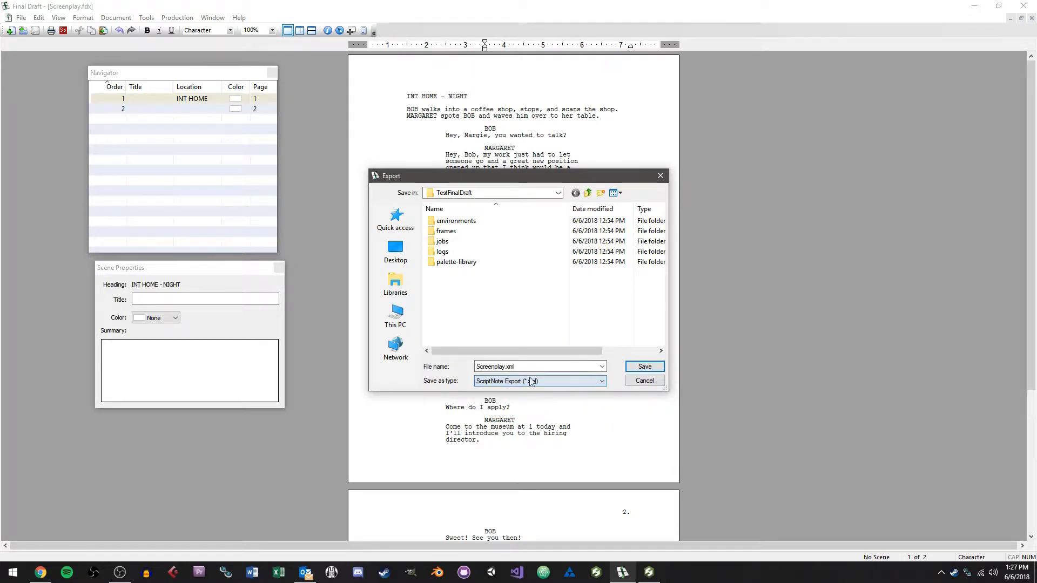
pyautogui.click(536, 366)
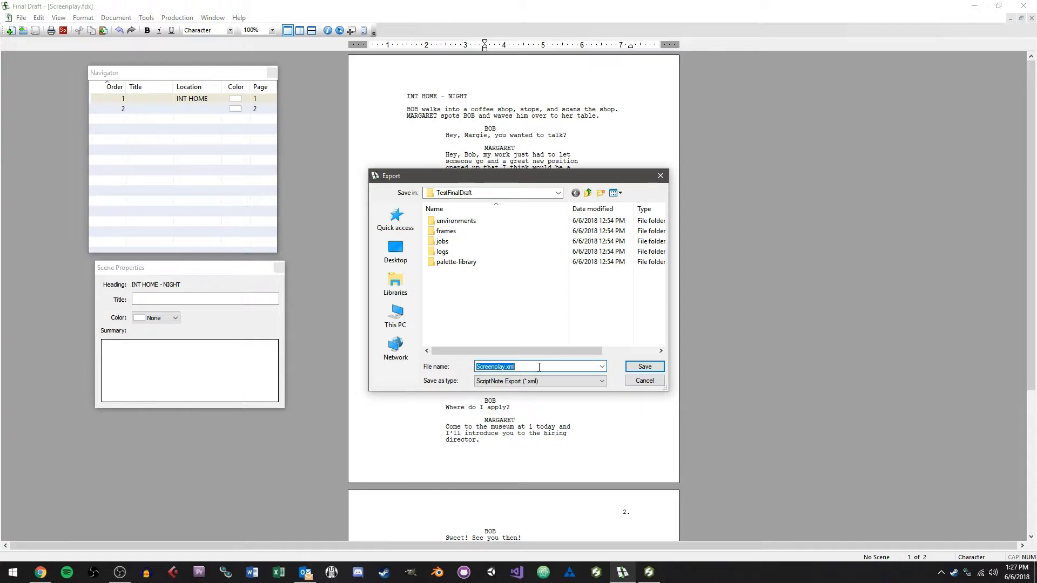
pyautogui.click(643, 381)
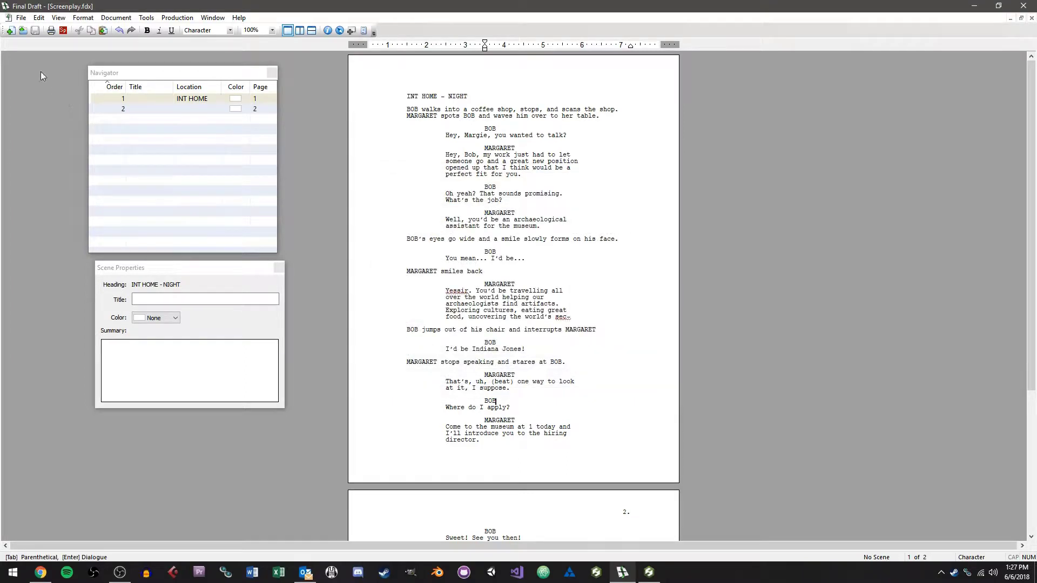
pyautogui.click(21, 17)
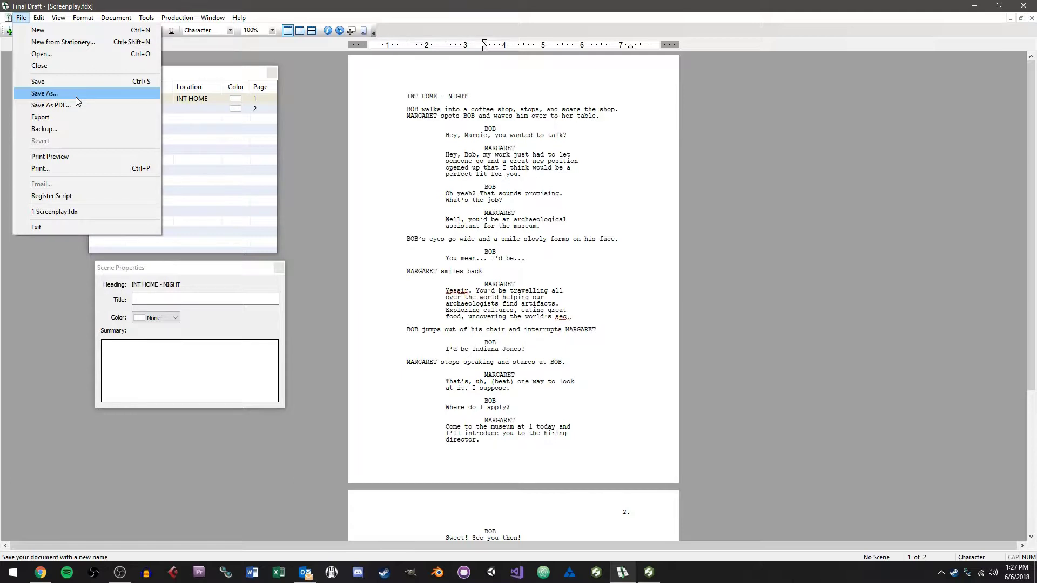
pyautogui.click(76, 96)
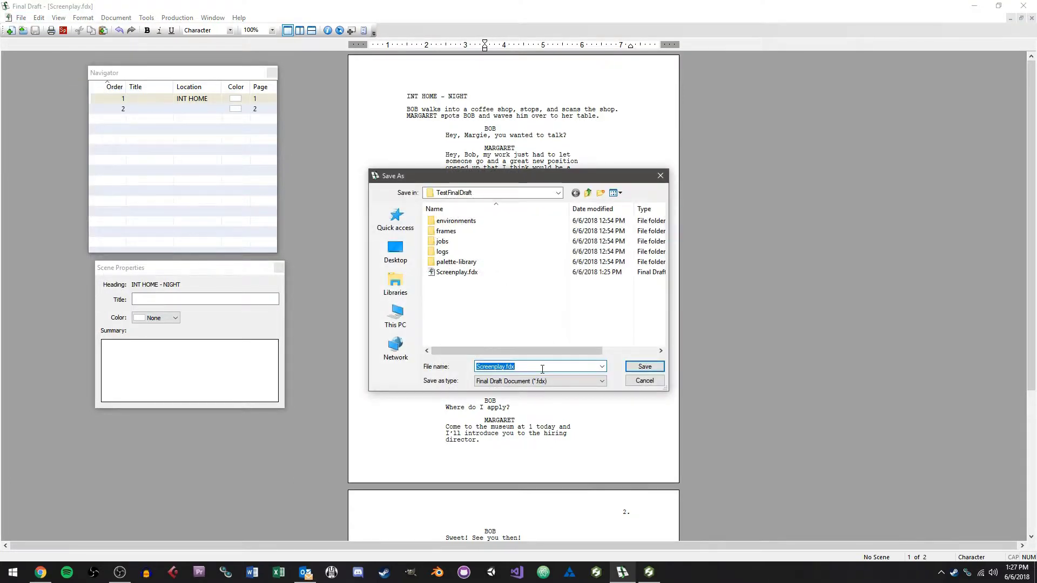
pyautogui.click(542, 369)
pyautogui.click(645, 368)
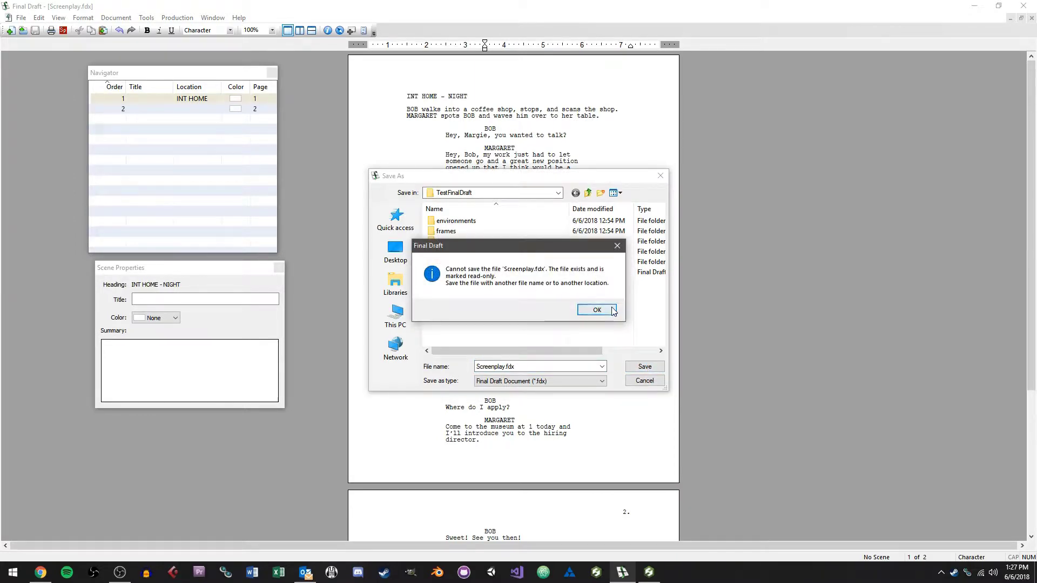
pyautogui.click(596, 309)
pyautogui.click(644, 380)
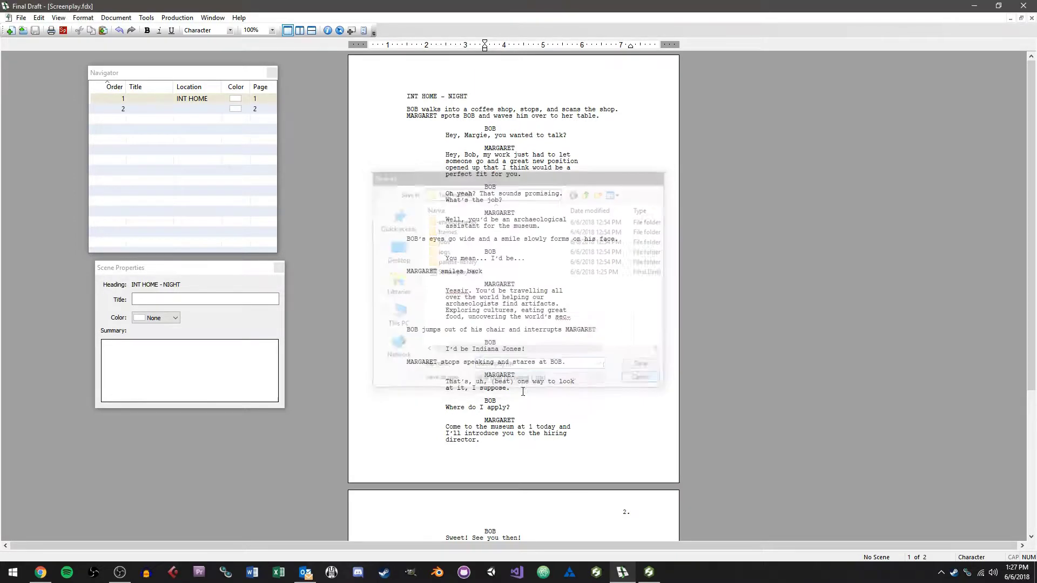
pyautogui.click(509, 358)
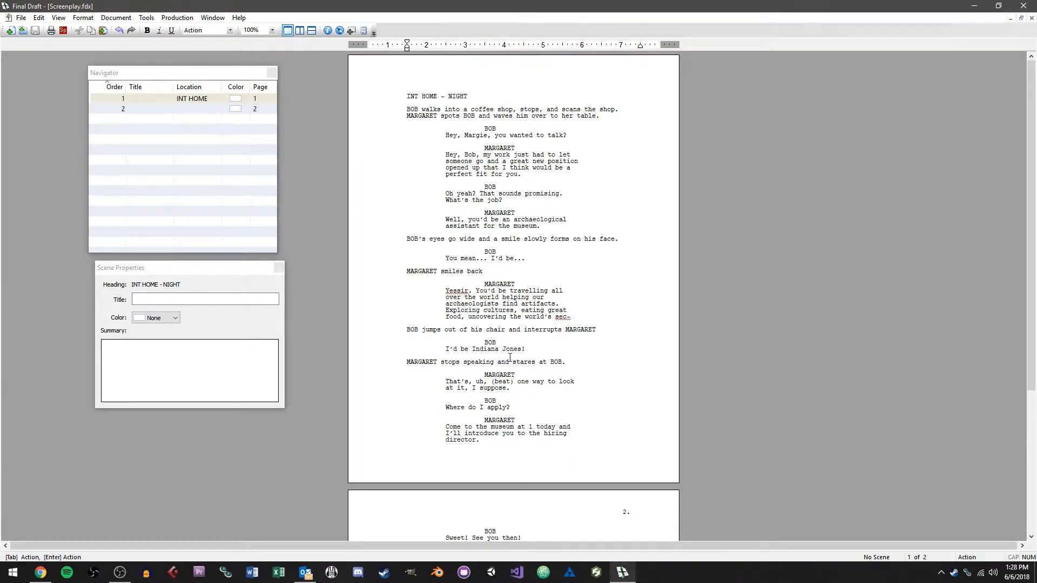
pyautogui.click(502, 358)
# - Create a new project named Test1234 and bring up the File menu
pyautogui.click(596, 572)
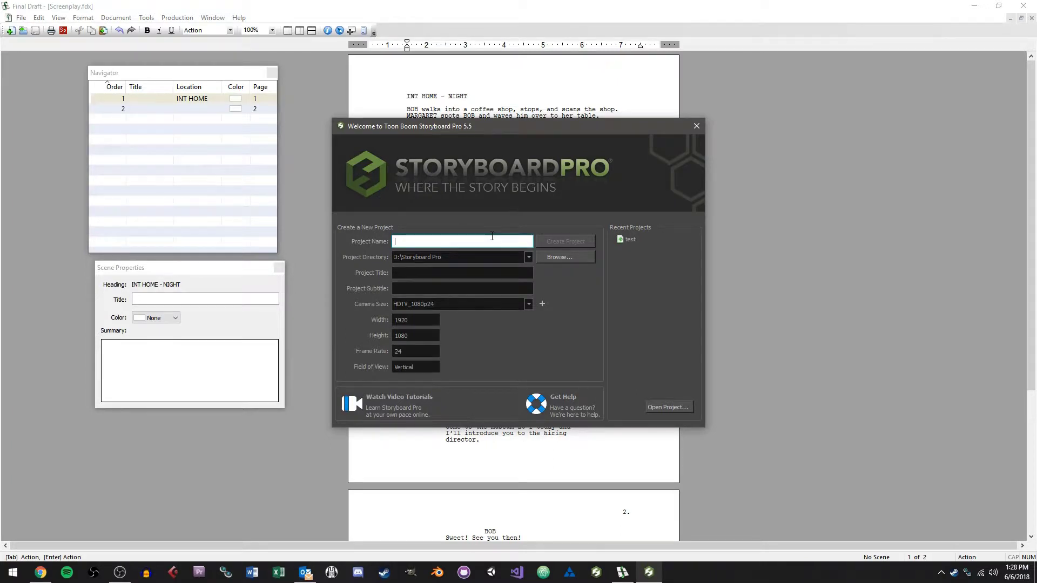
pyautogui.write('Test1234')
pyautogui.click(583, 244)
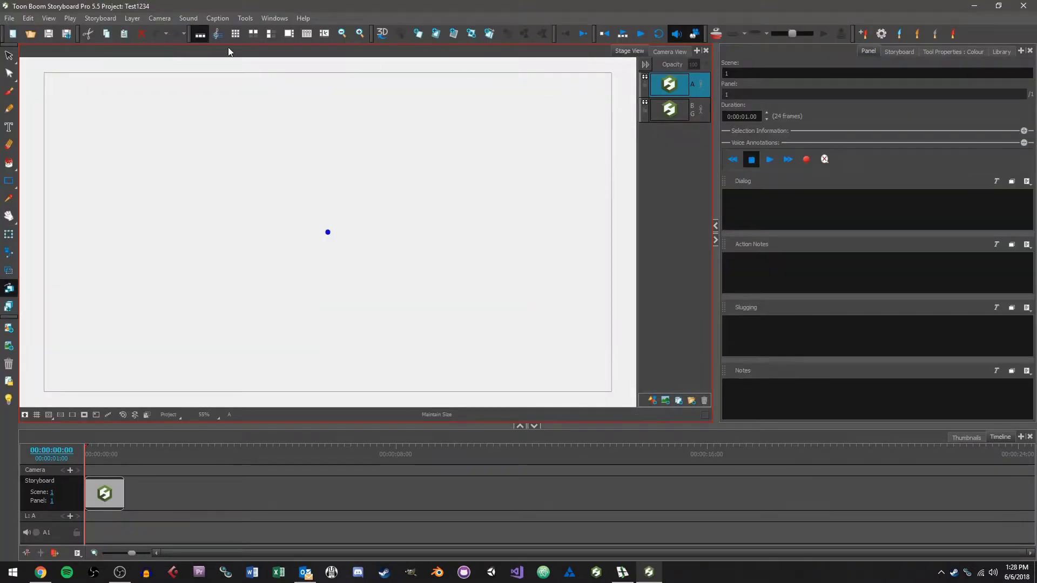
pyautogui.click(9, 19)
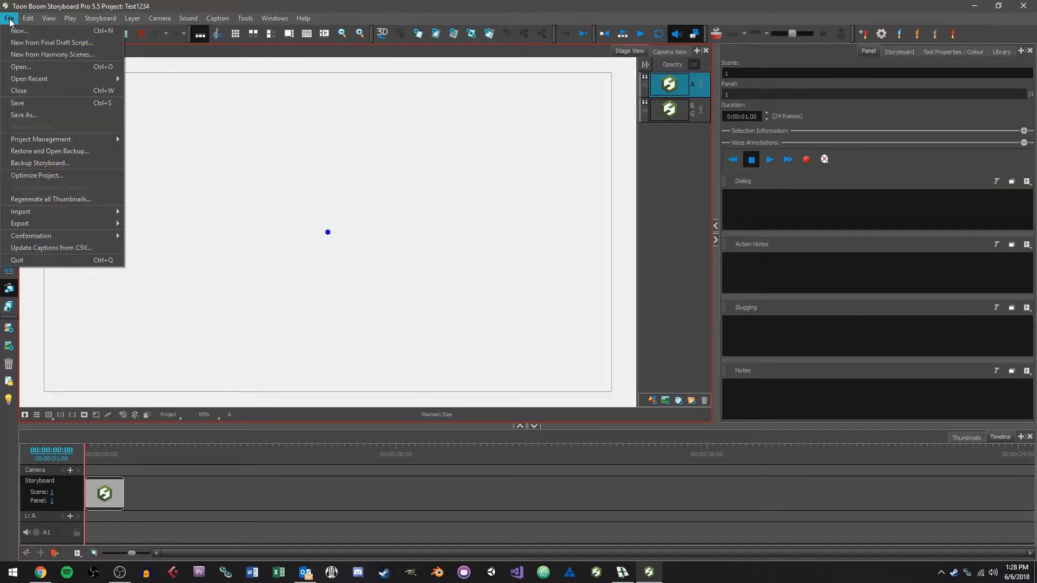
# - Load Screenplay.fdx via New from Final Draft Script and browse its element rules
pyautogui.click(105, 43)
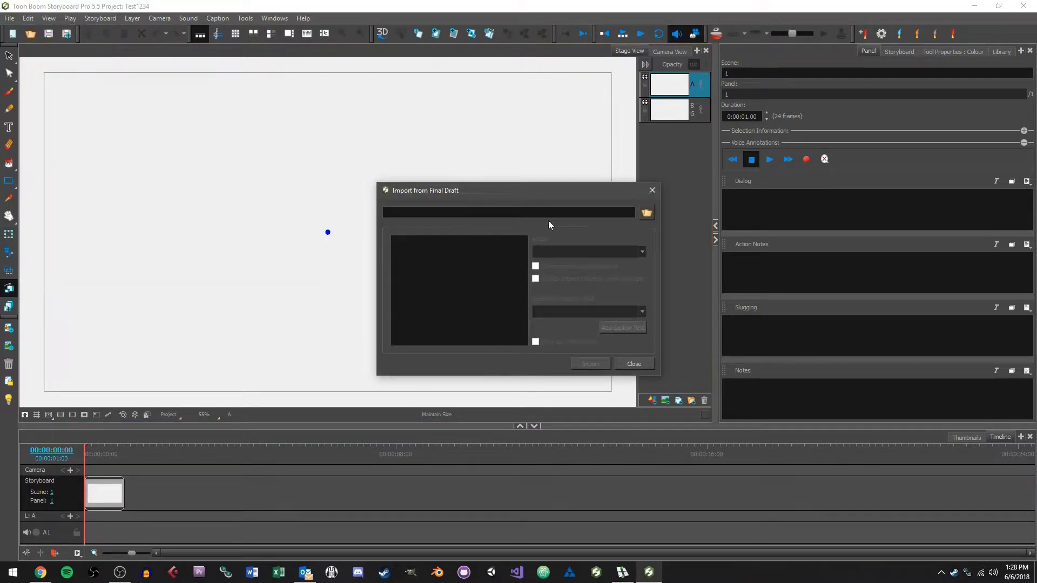
pyautogui.click(650, 218)
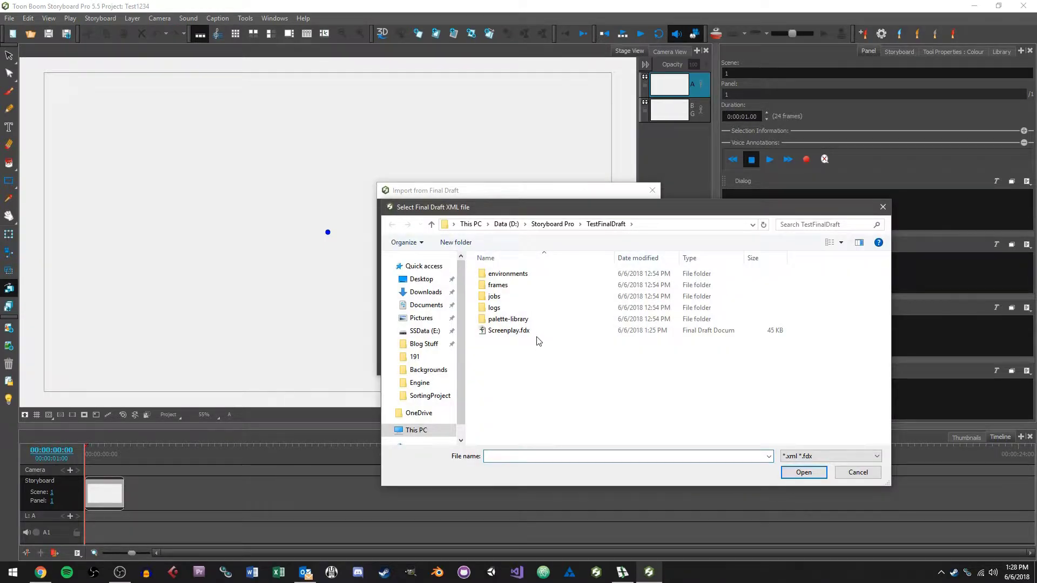
pyautogui.click(547, 333)
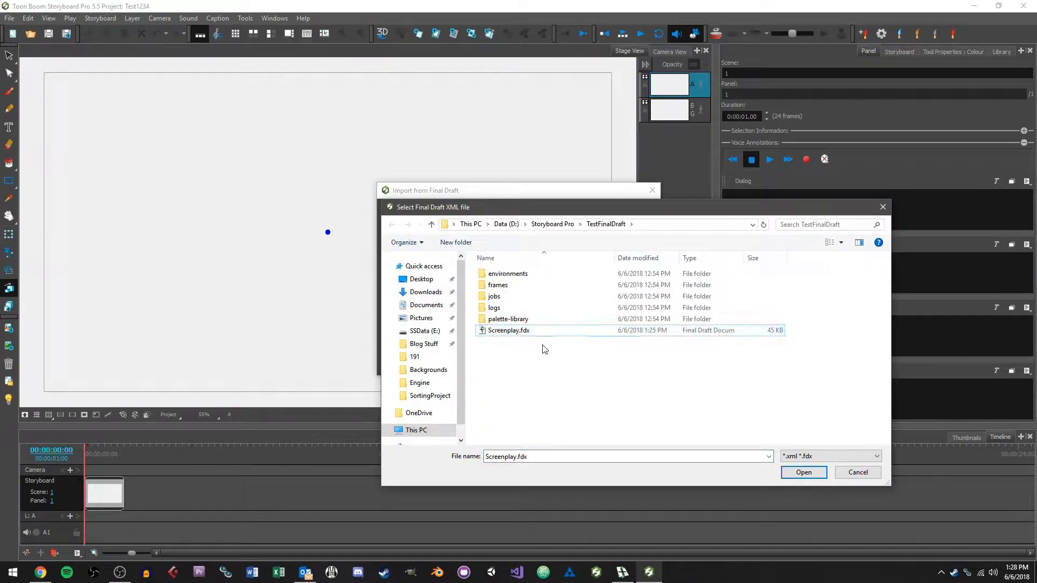
pyautogui.doubleClick(544, 336)
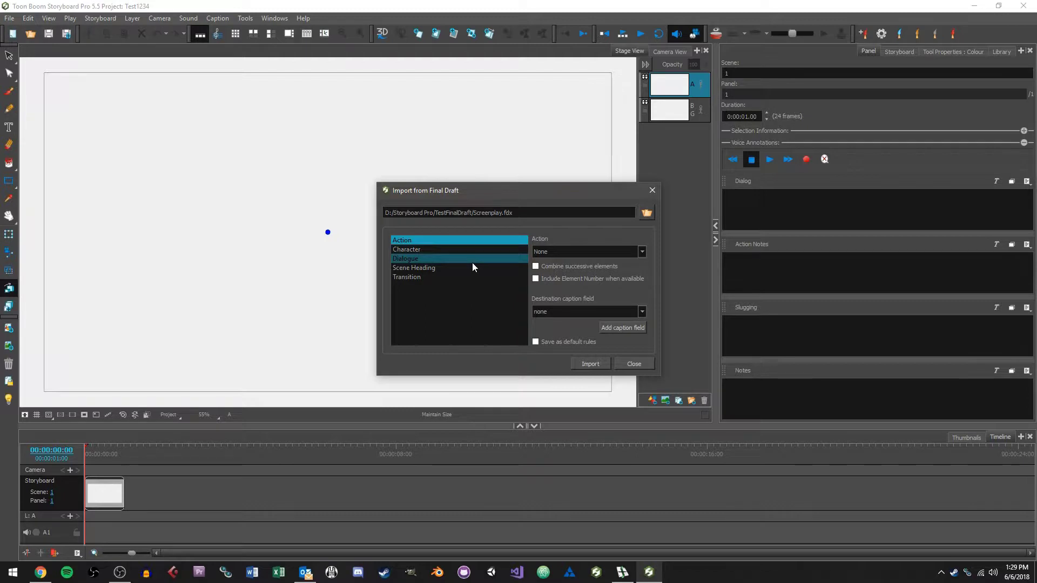
pyautogui.click(451, 258)
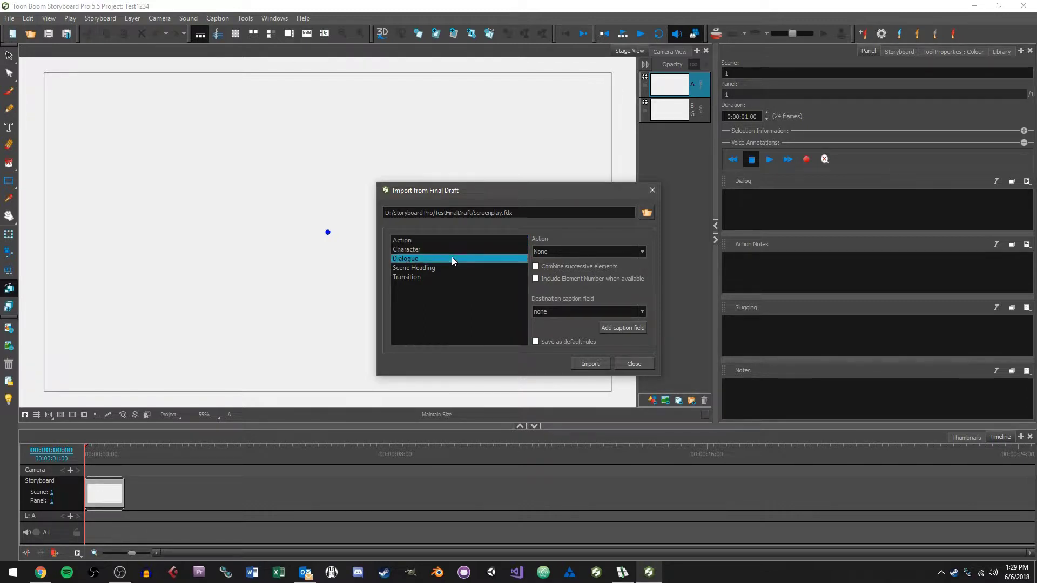
pyautogui.moveTo(451, 260)
pyautogui.mouseDown()
pyautogui.moveTo(445, 277)
pyautogui.moveTo(452, 240)
pyautogui.mouseUp()
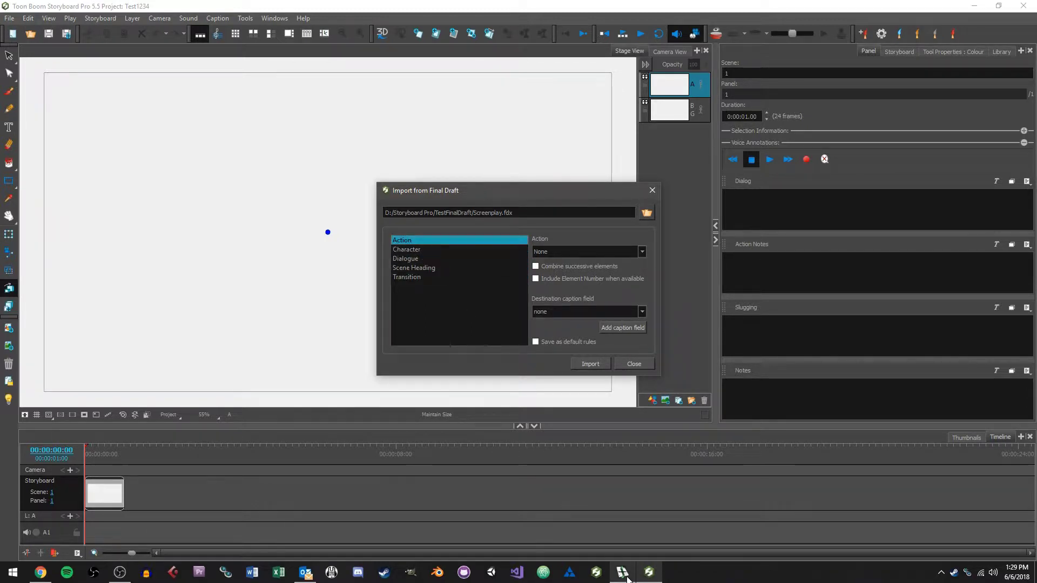
# - In Final Draft, inspect the action line, INT HOME - NIGHT heading and BOB cue
pyautogui.click(623, 572)
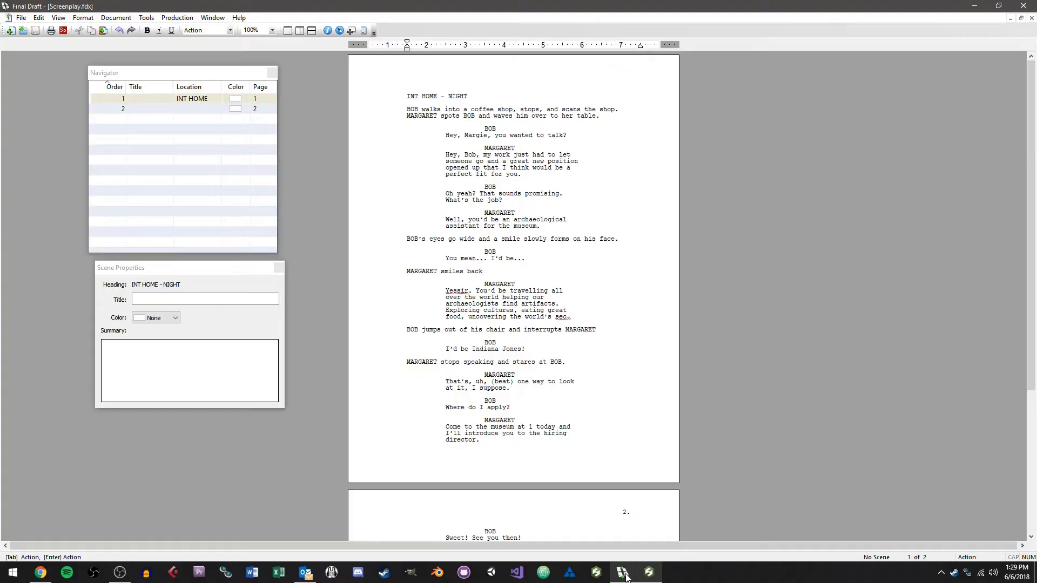
pyautogui.tripleClick(607, 126)
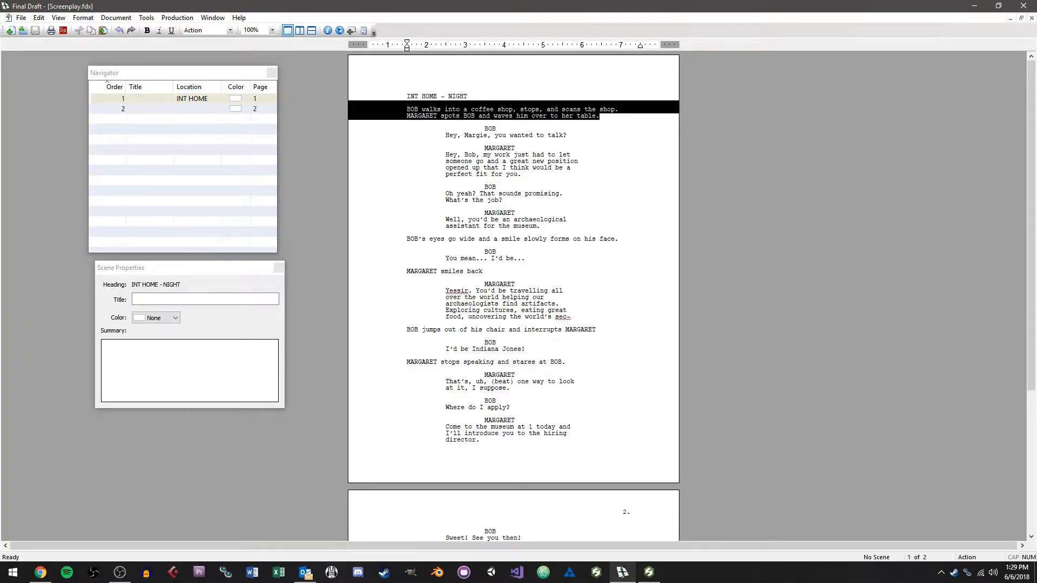
pyautogui.click(431, 112)
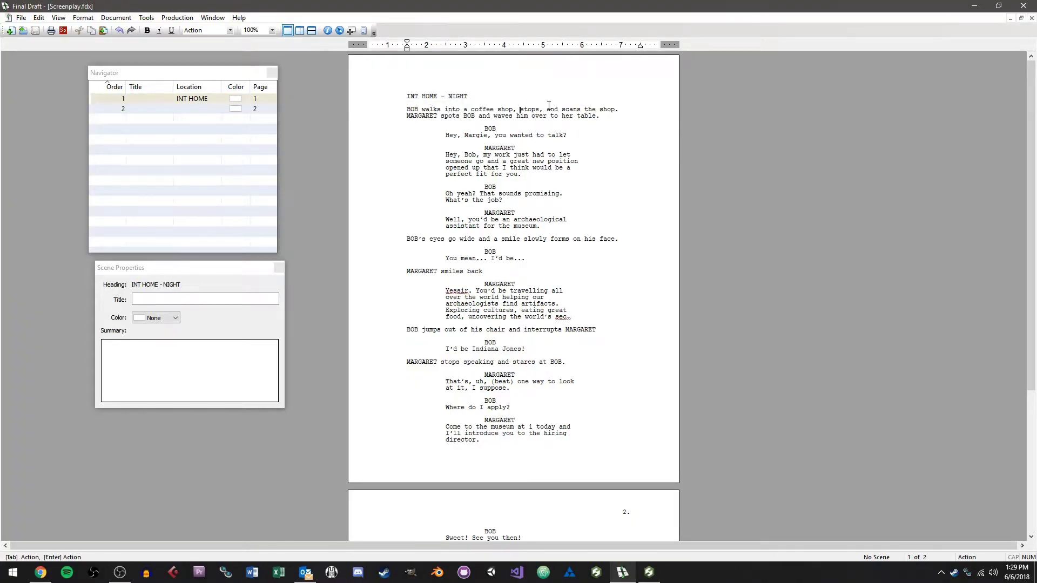
pyautogui.moveTo(412, 110); pyautogui.dragTo(618, 115)
pyautogui.click(479, 96)
pyautogui.moveTo(479, 96); pyautogui.dragTo(391, 94)
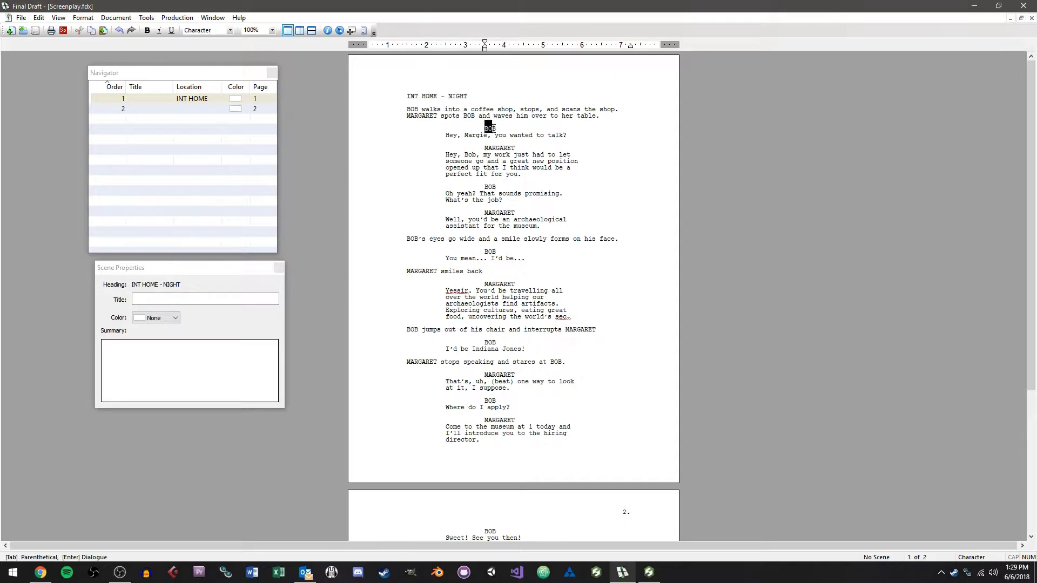
pyautogui.tripleClick(482, 129)
# - Return to Storyboard Pro's import settings and view the Transition element rule
pyautogui.click(654, 577)
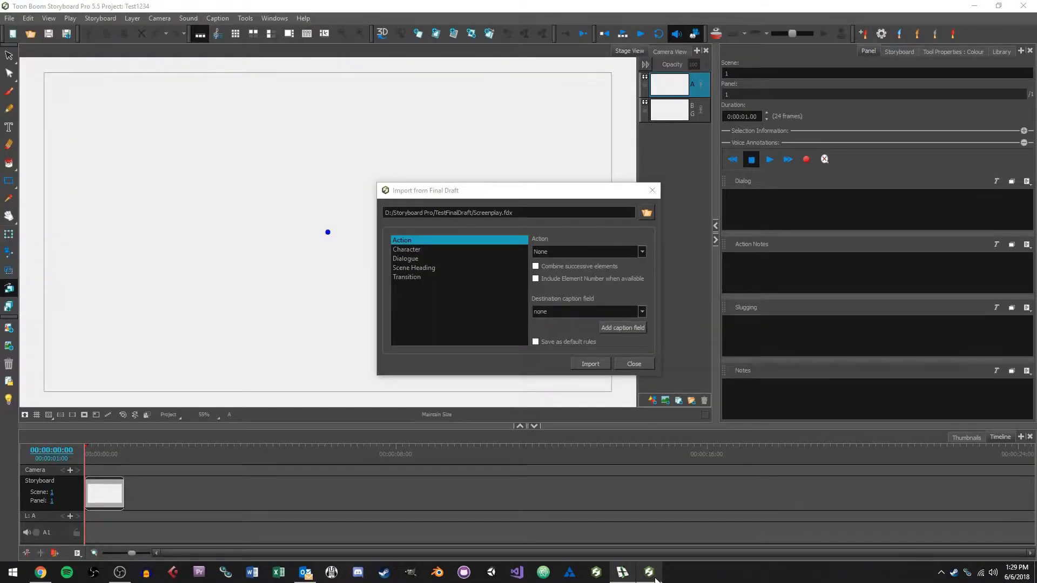
pyautogui.click(655, 578)
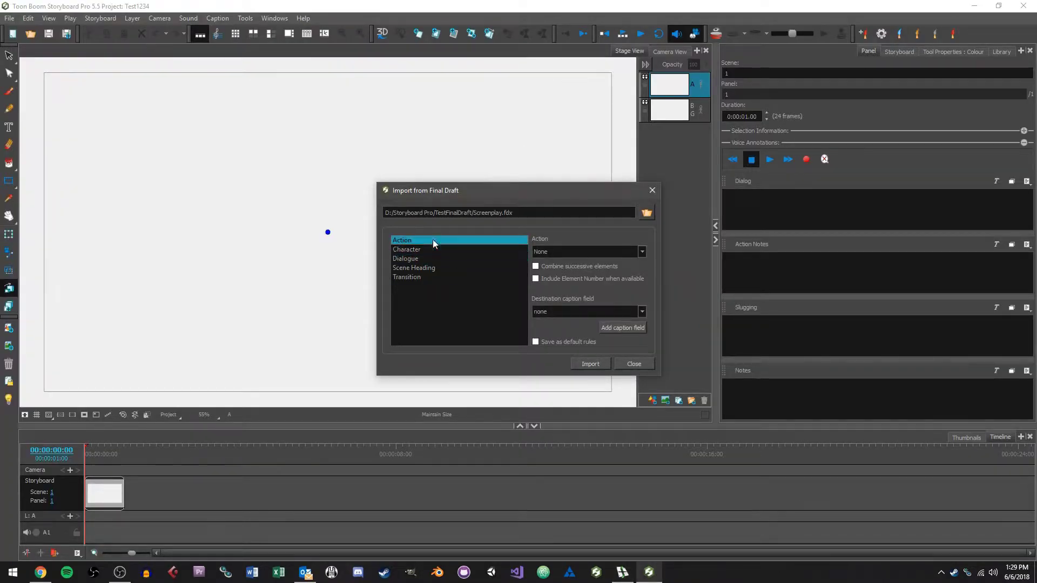
pyautogui.click(432, 278)
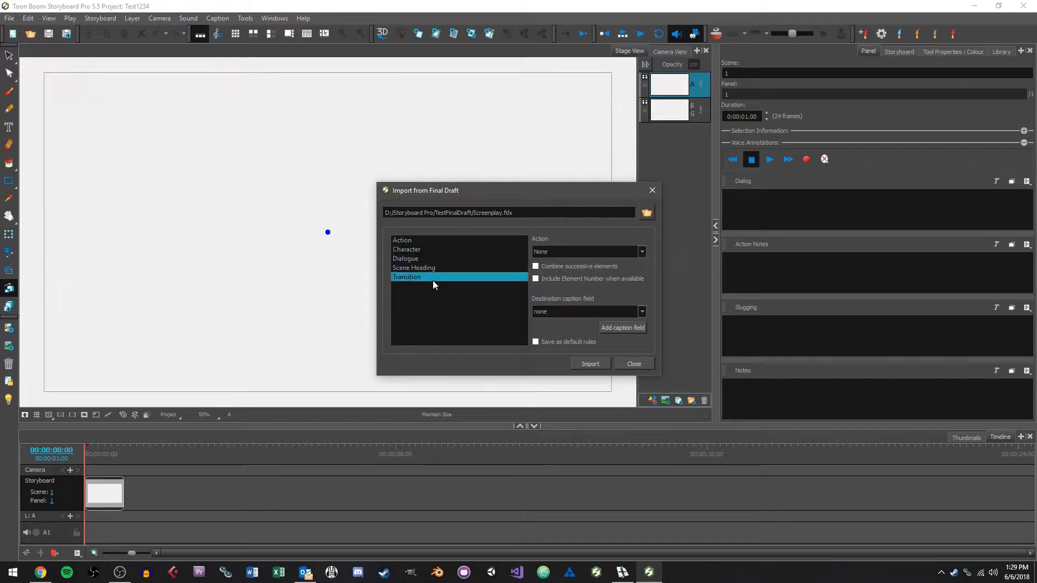
# - In Final Draft, check MARGARET's dialogue and the FADE OUT transition line
pyautogui.click(622, 572)
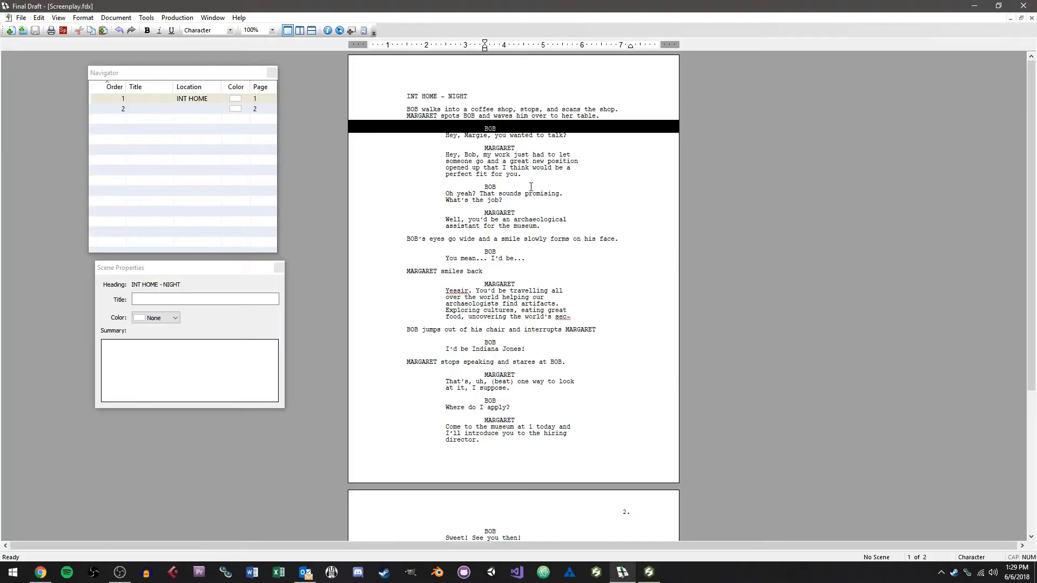
pyautogui.click(557, 170)
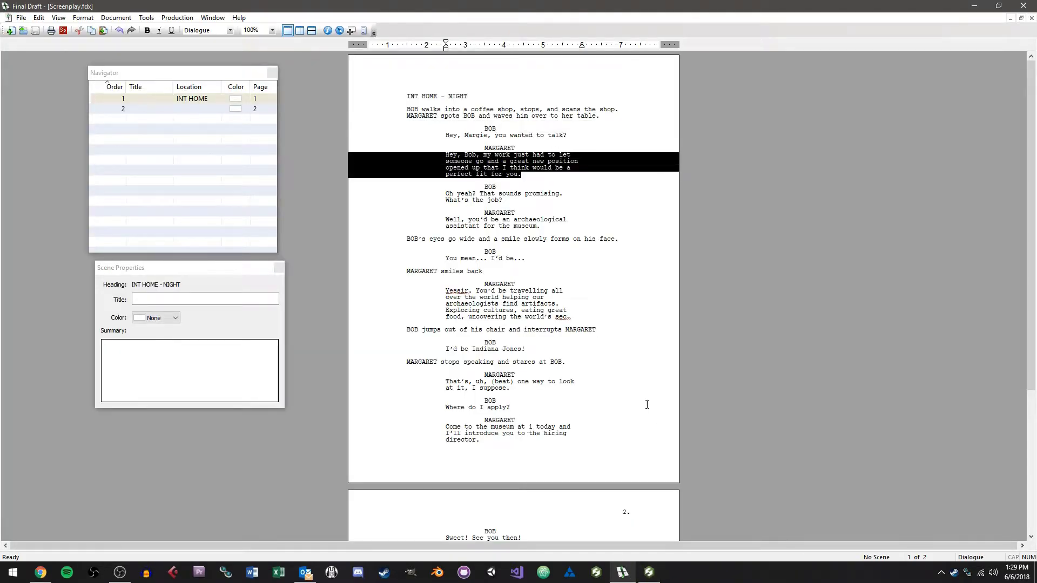
pyautogui.scroll(-5, 647, 405)
pyautogui.click(621, 355)
pyautogui.press('Return')
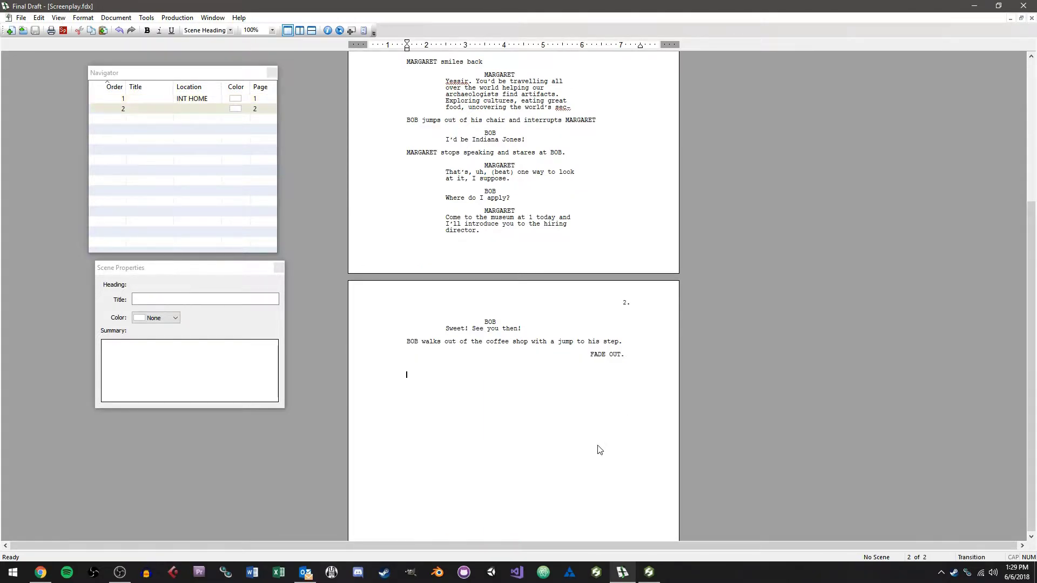
pyautogui.scroll(4, 599, 449)
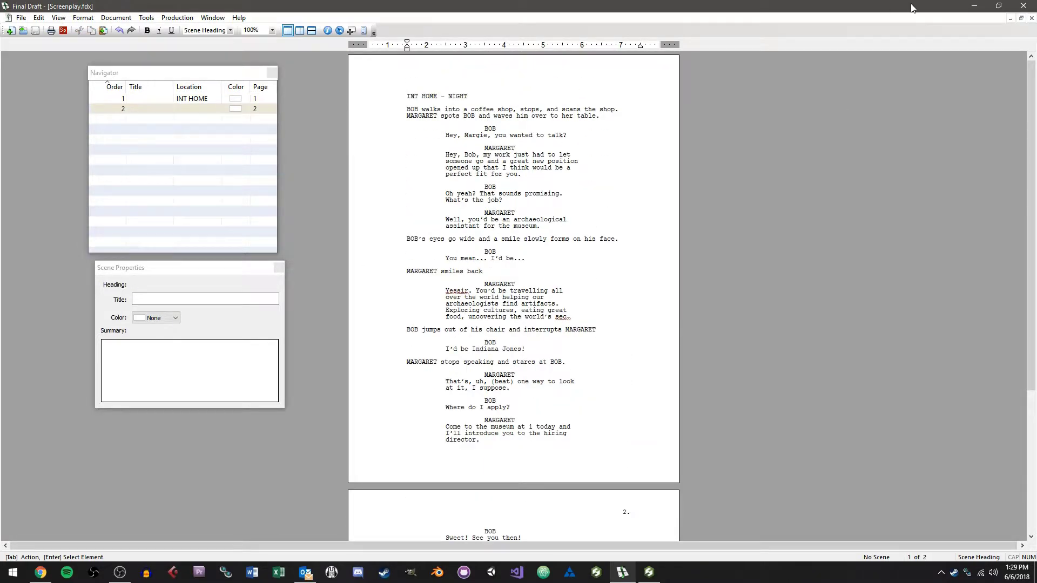
# - Select the INT HOME - NIGHT heading and the first action paragraph
pyautogui.click(405, 93)
pyautogui.tripleClick(417, 90)
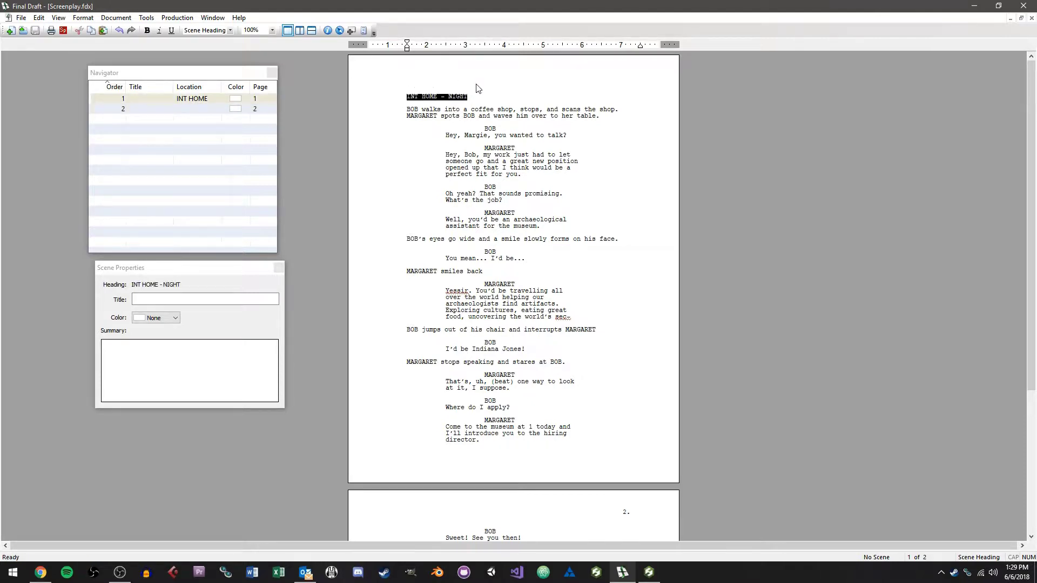
pyautogui.doubleClick(410, 110)
pyautogui.tripleClick(430, 109)
# - Set the Action element's import action to New Panel
pyautogui.click(974, 5)
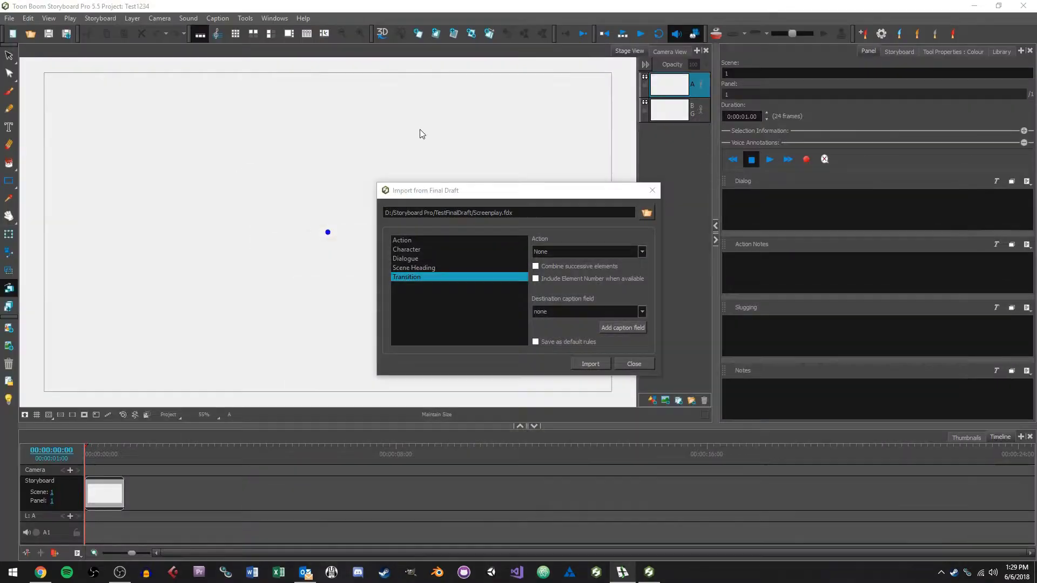
pyautogui.click(446, 240)
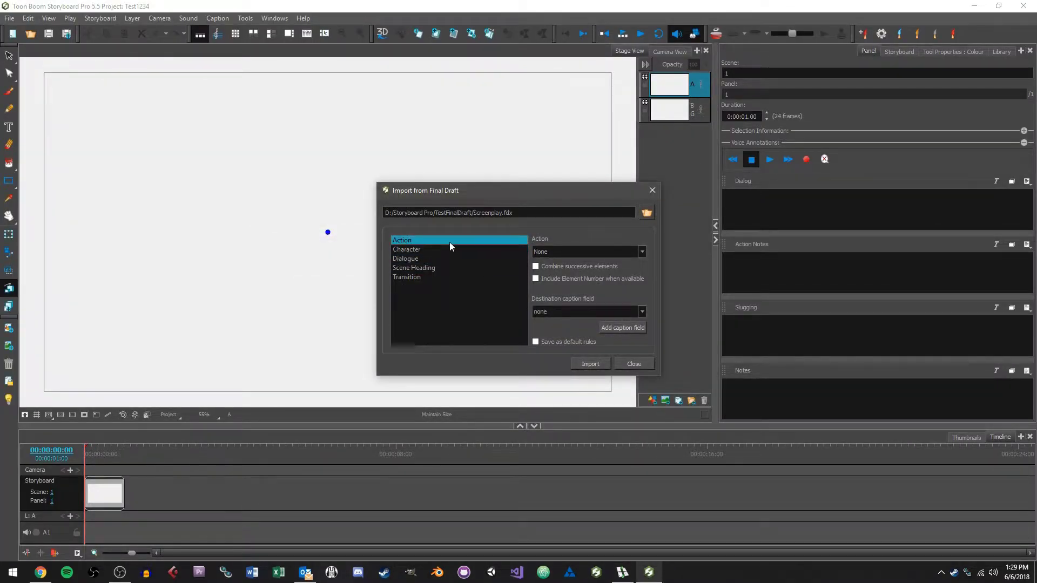
pyautogui.click(595, 250)
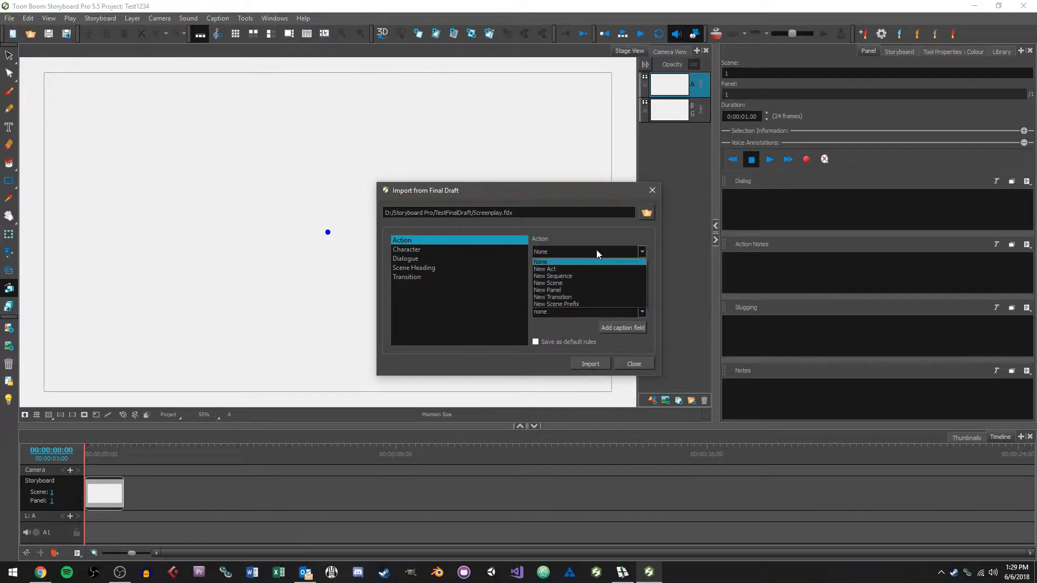
pyautogui.click(569, 290)
pyautogui.click(556, 252)
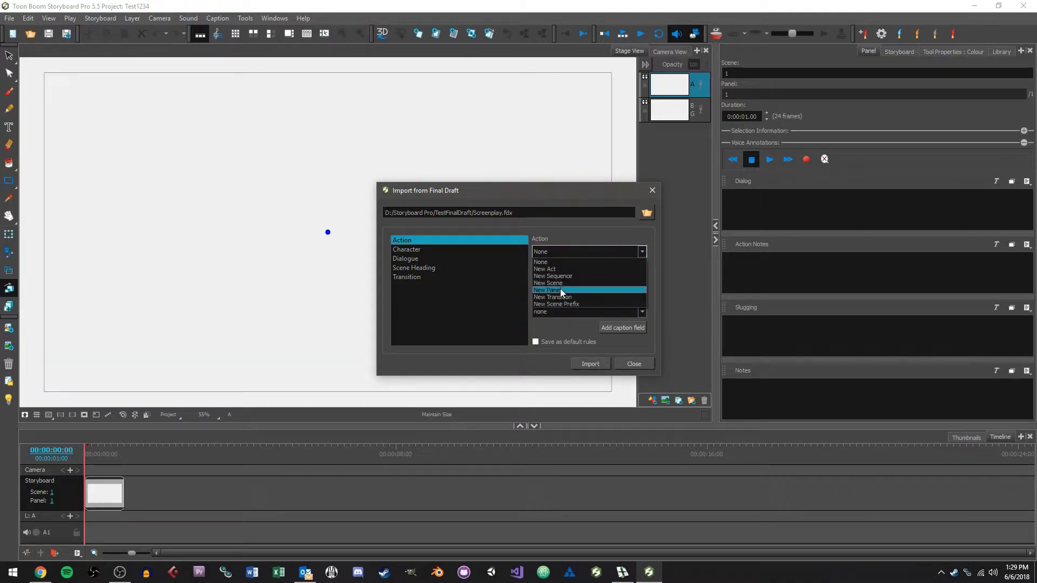
pyautogui.click(560, 290)
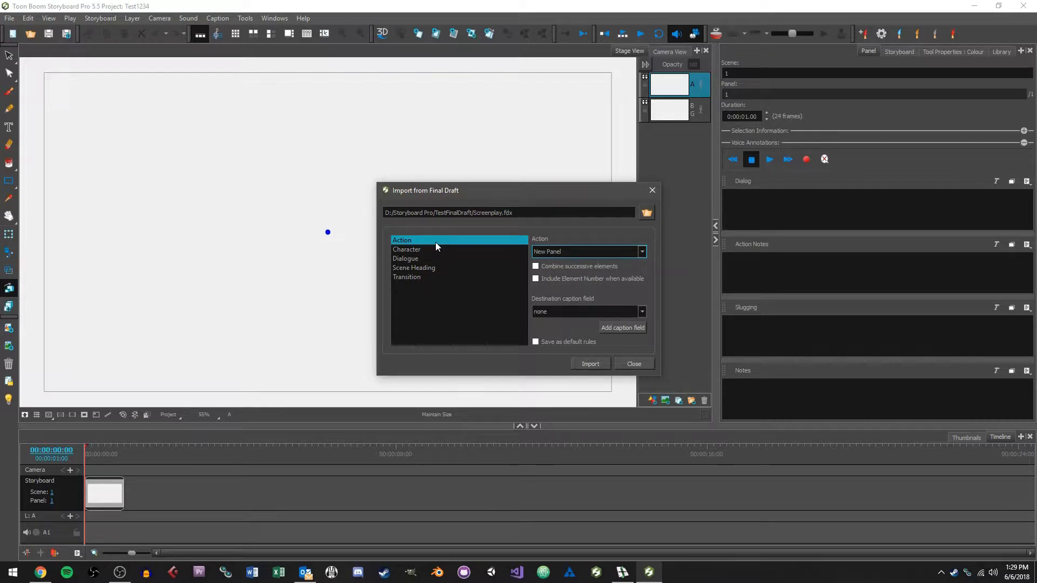
pyautogui.click(564, 251)
pyautogui.click(567, 251)
pyautogui.click(491, 250)
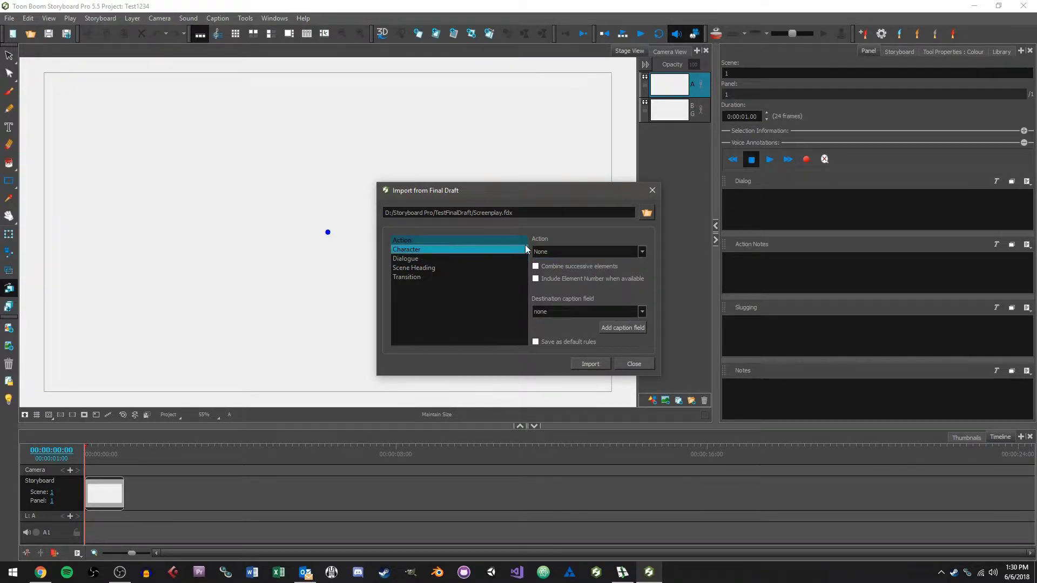
# - Leave the Character and Dialogue import actions set to None
pyautogui.click(556, 252)
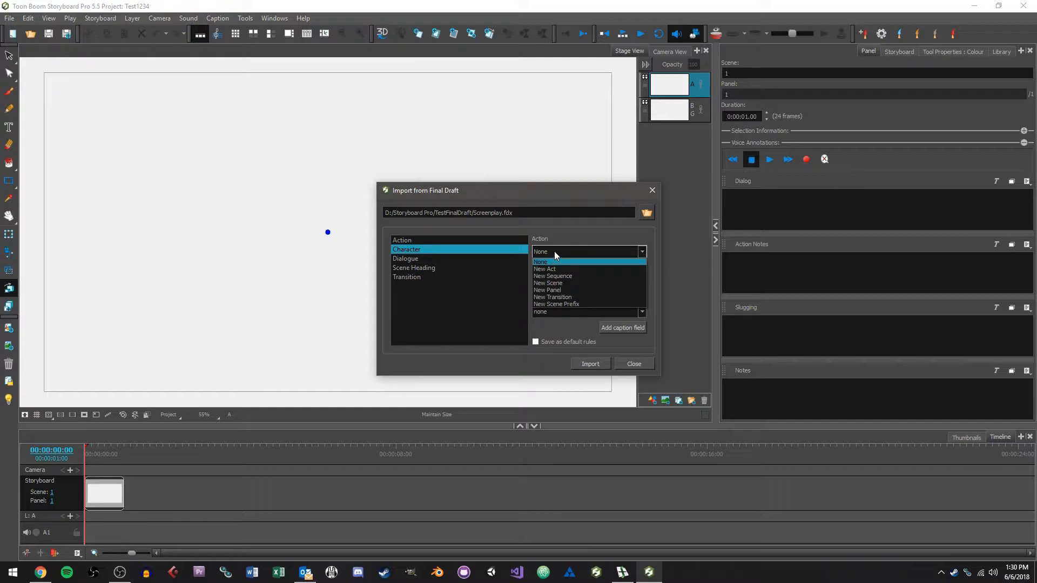
pyautogui.click(554, 251)
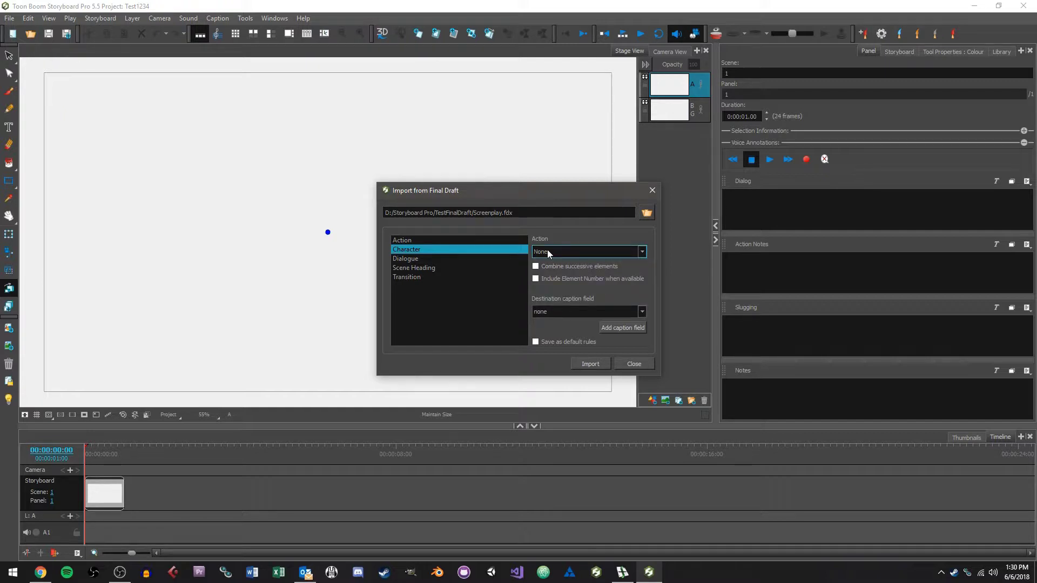
pyautogui.click(514, 259)
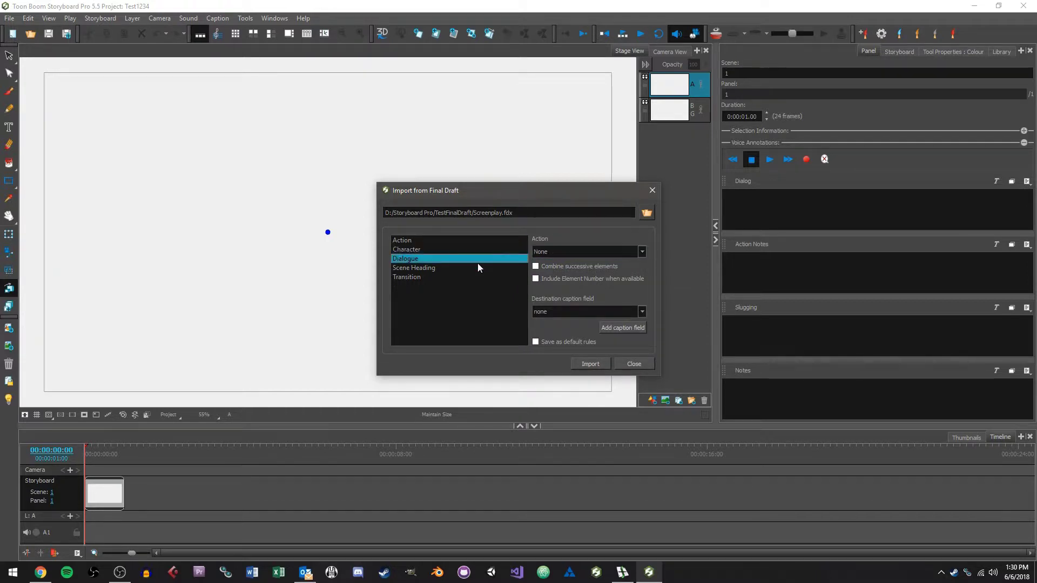
pyautogui.click(548, 254)
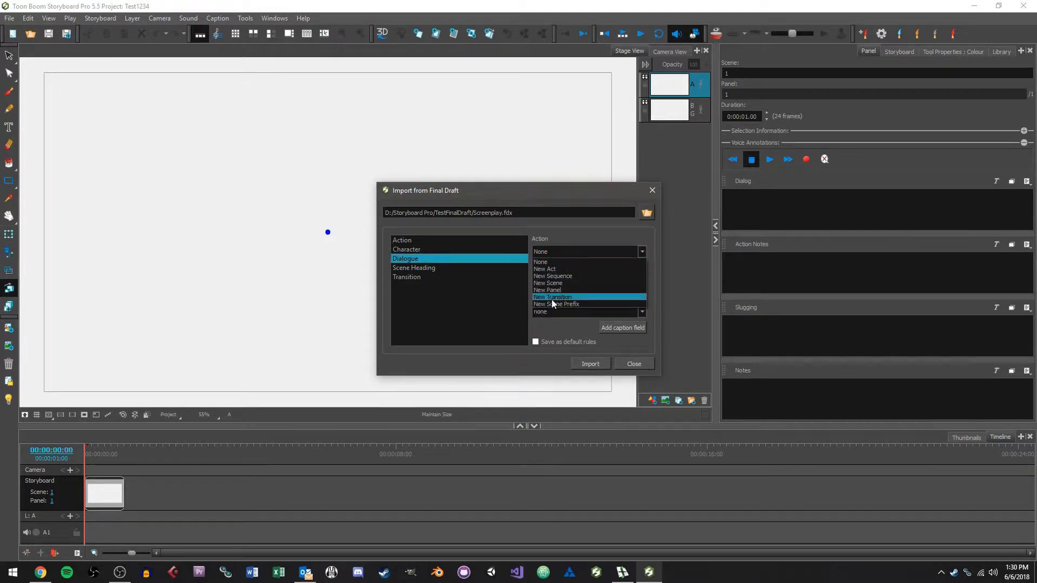
pyautogui.click(487, 194)
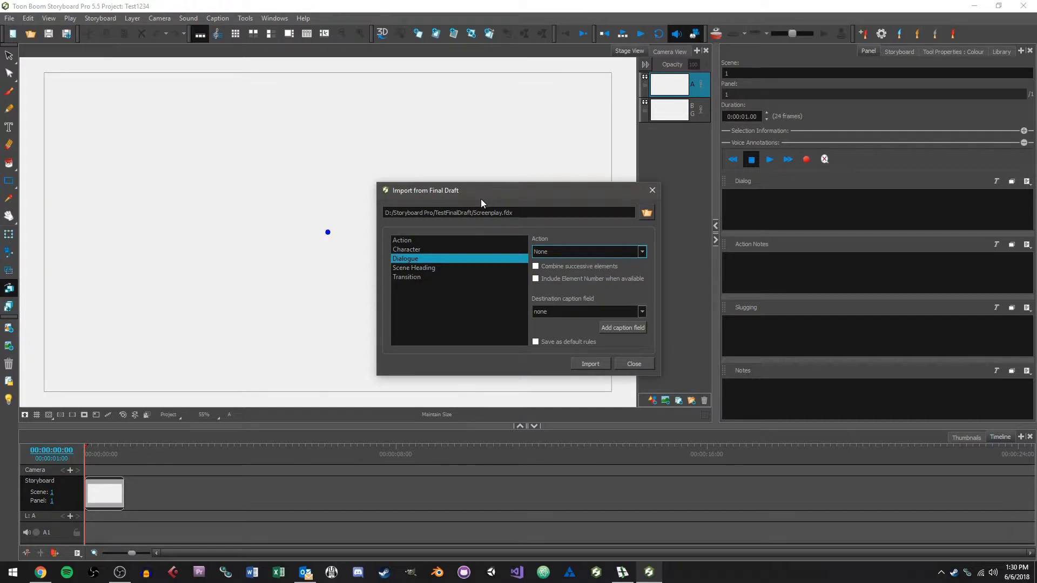
# - Set Scene Heading to New Scene and Transition to New Transition
pyautogui.click(435, 268)
pyautogui.click(564, 252)
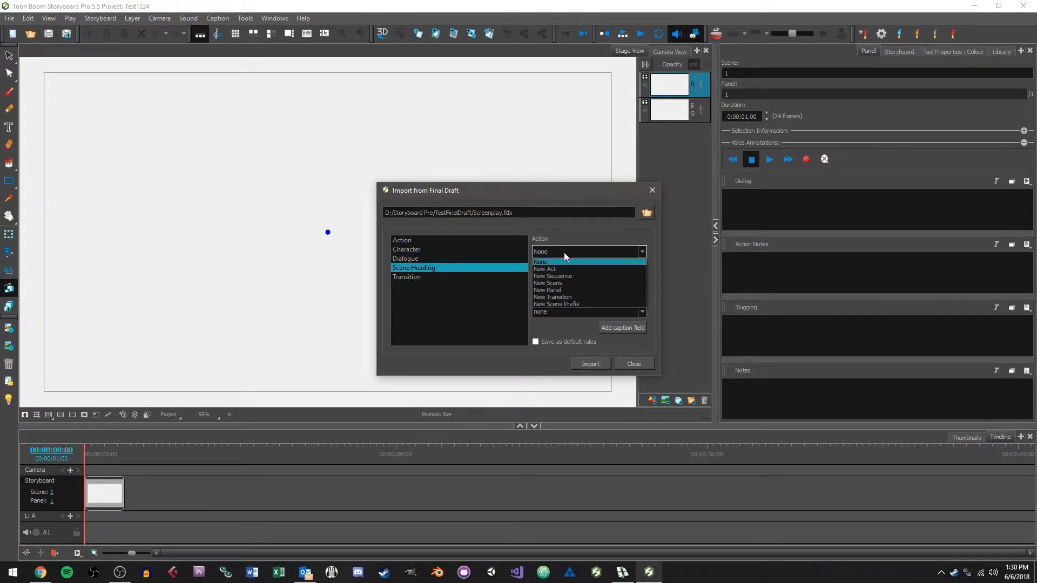
pyautogui.click(560, 283)
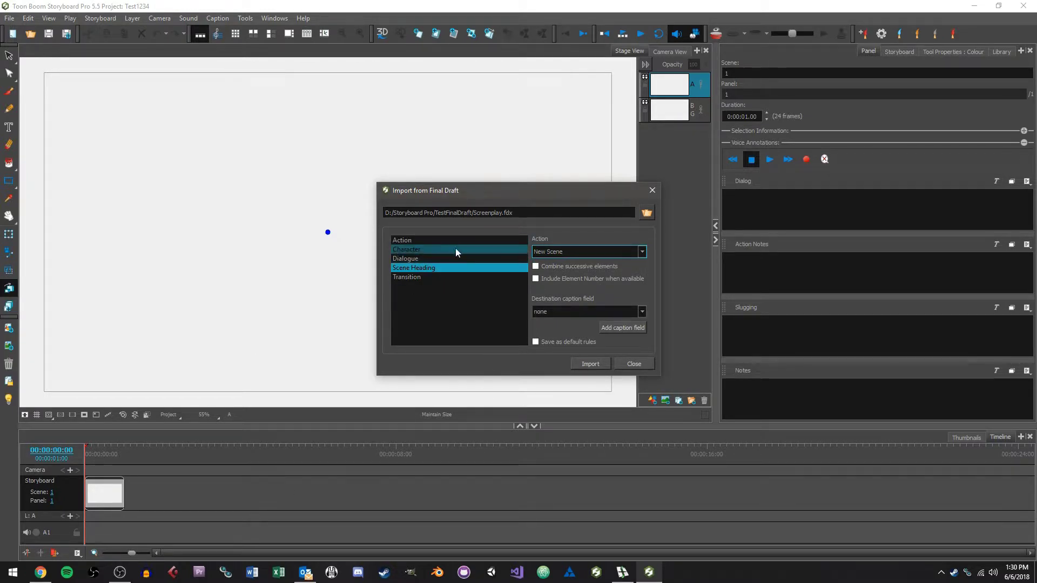
pyautogui.click(442, 276)
pyautogui.click(546, 250)
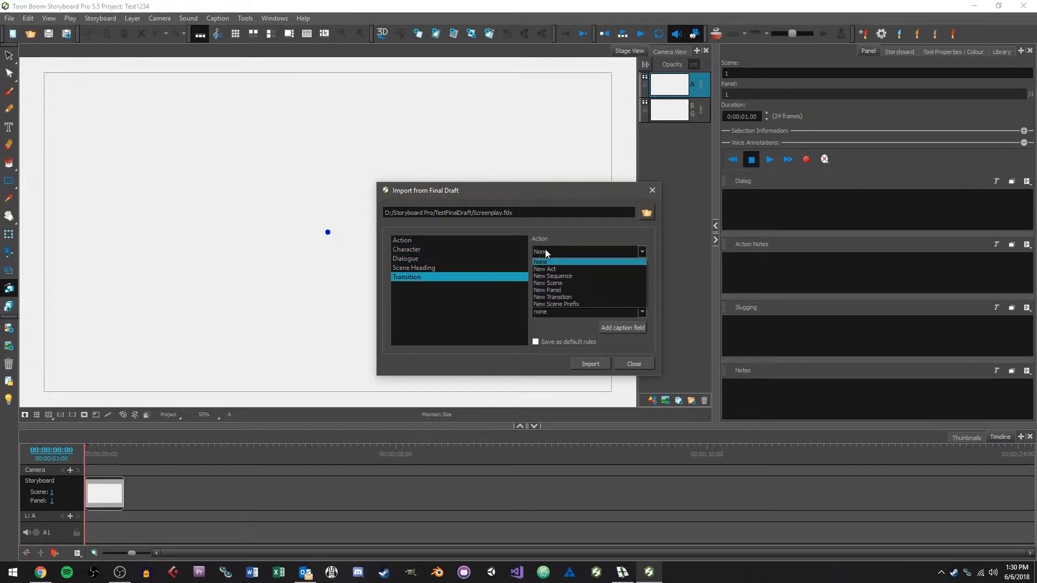
pyautogui.click(574, 298)
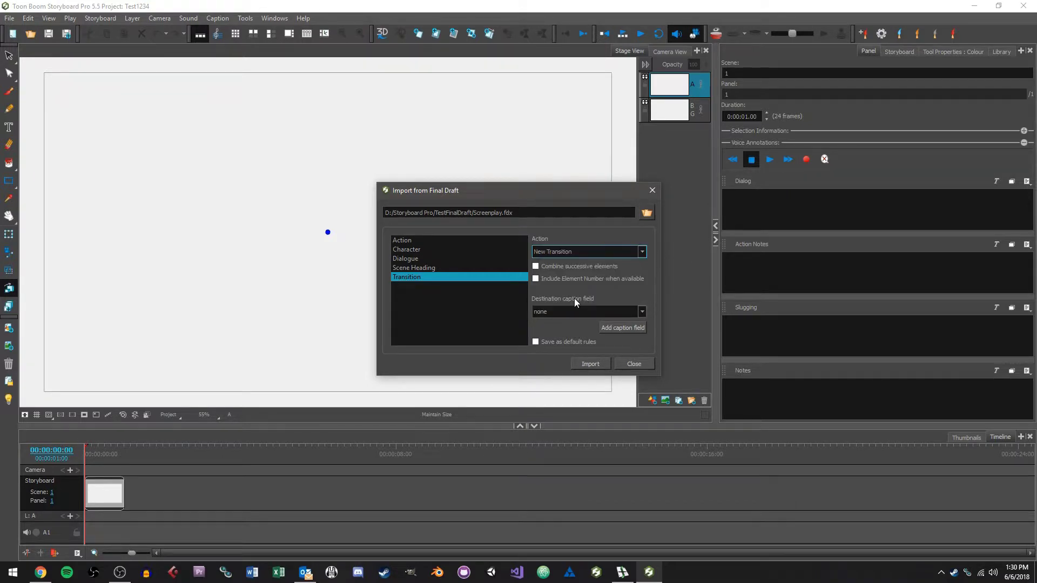
pyautogui.click(556, 212)
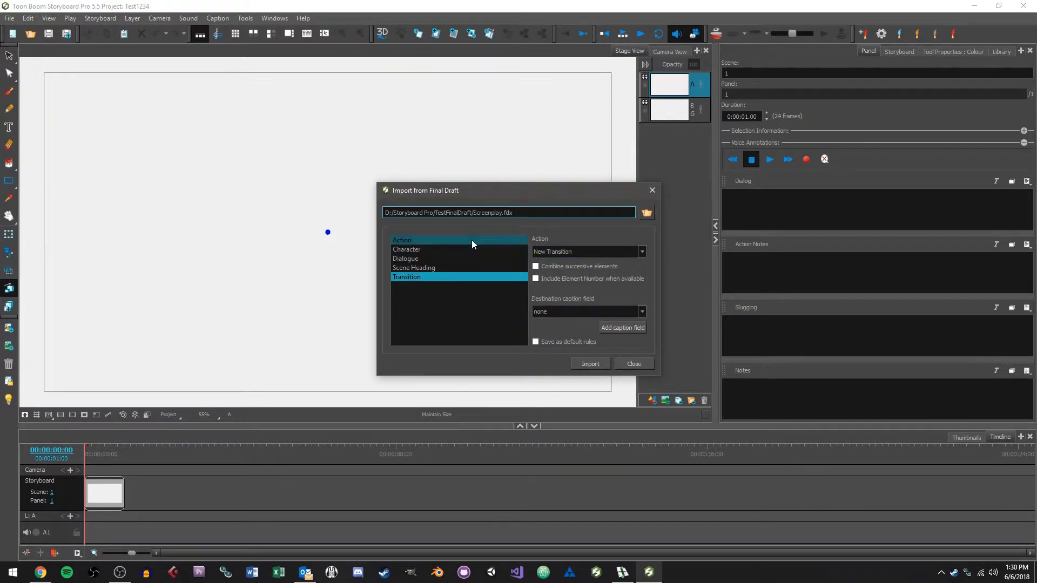
# - Review the Character rule, then switch to the screenplay in Final Draft
pyautogui.click(460, 247)
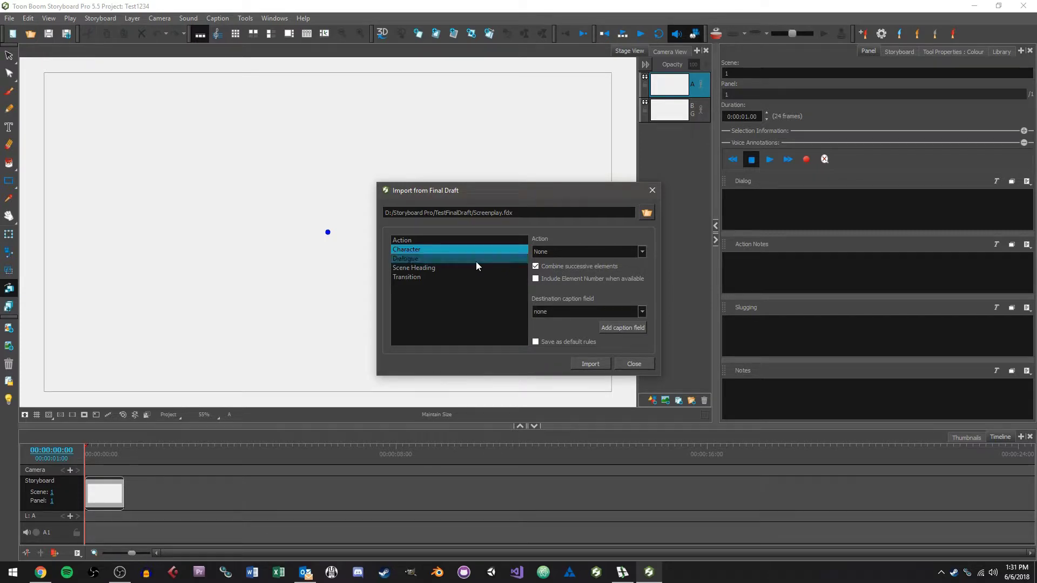
pyautogui.click(623, 572)
# - Highlight the script's opening dialogue and action lines, then minimize Final Draft
pyautogui.moveTo(458, 129); pyautogui.dragTo(577, 230)
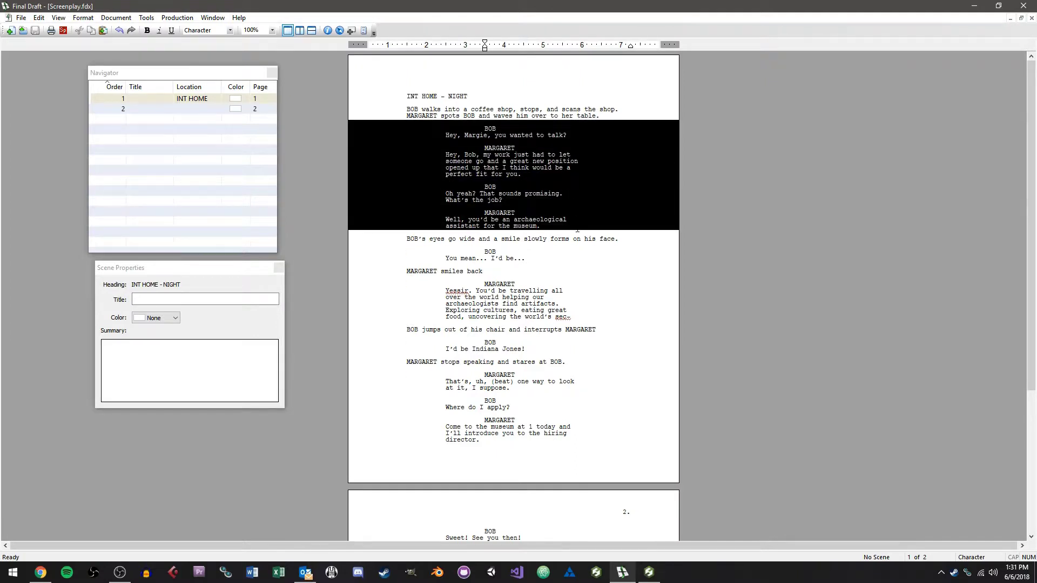
pyautogui.moveTo(612, 109)
pyautogui.mouseDown()
pyautogui.moveTo(410, 111)
pyautogui.moveTo(599, 116)
pyautogui.mouseUp()
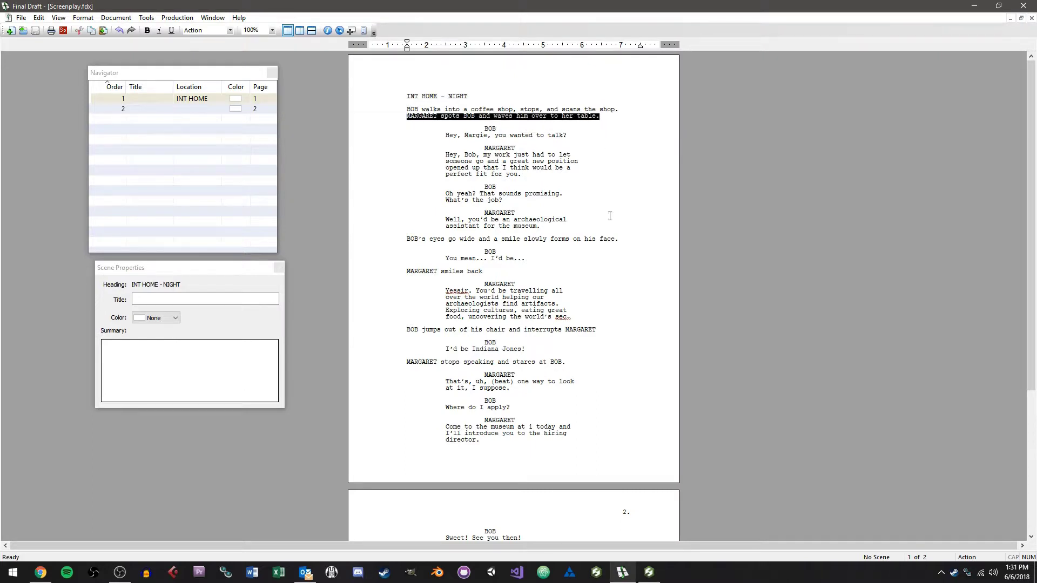
pyautogui.moveTo(618, 238); pyautogui.dragTo(405, 241)
pyautogui.click(557, 226)
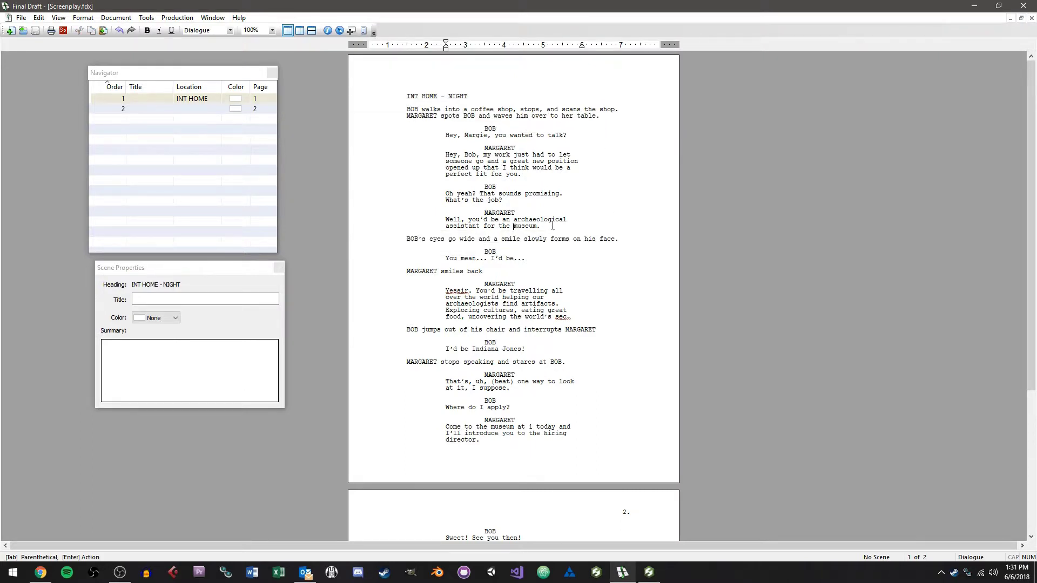
pyautogui.moveTo(558, 227); pyautogui.dragTo(488, 128)
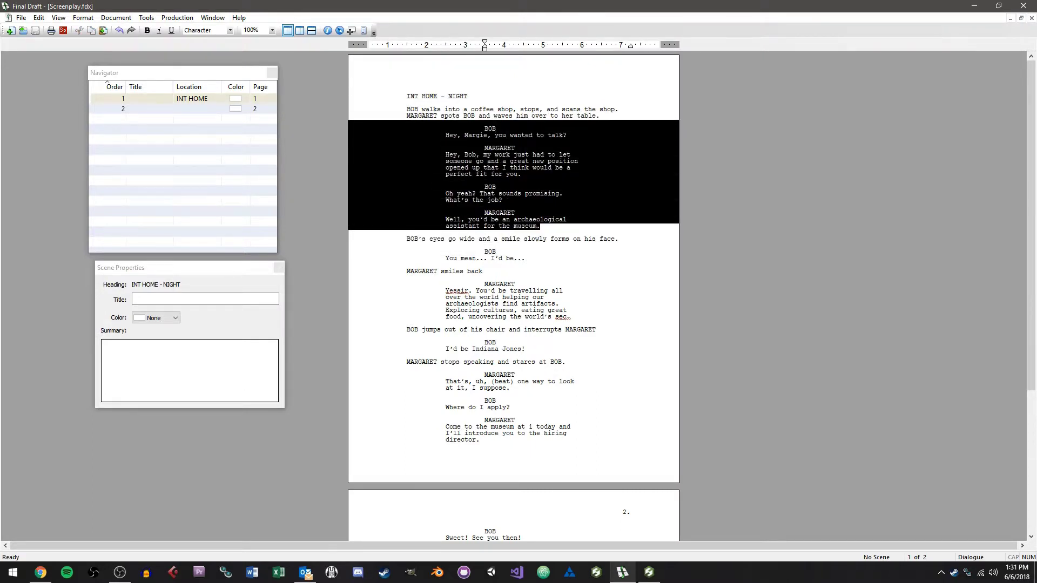
pyautogui.click(452, 131)
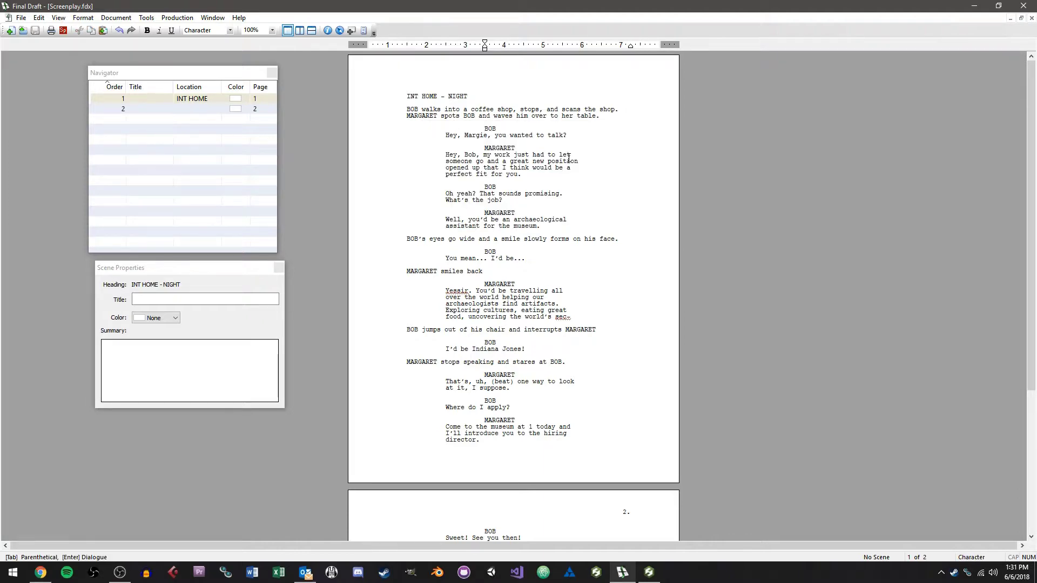
pyautogui.click(975, 6)
# - Enable Combine successive elements for Dialogue and check Action's caption field options
pyautogui.click(465, 259)
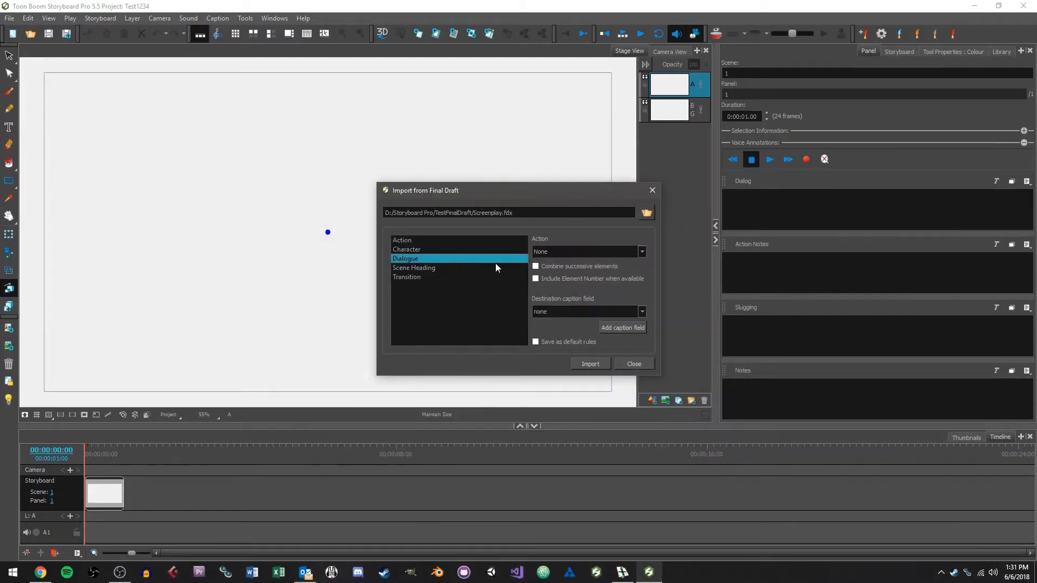
pyautogui.click(578, 266)
pyautogui.click(466, 241)
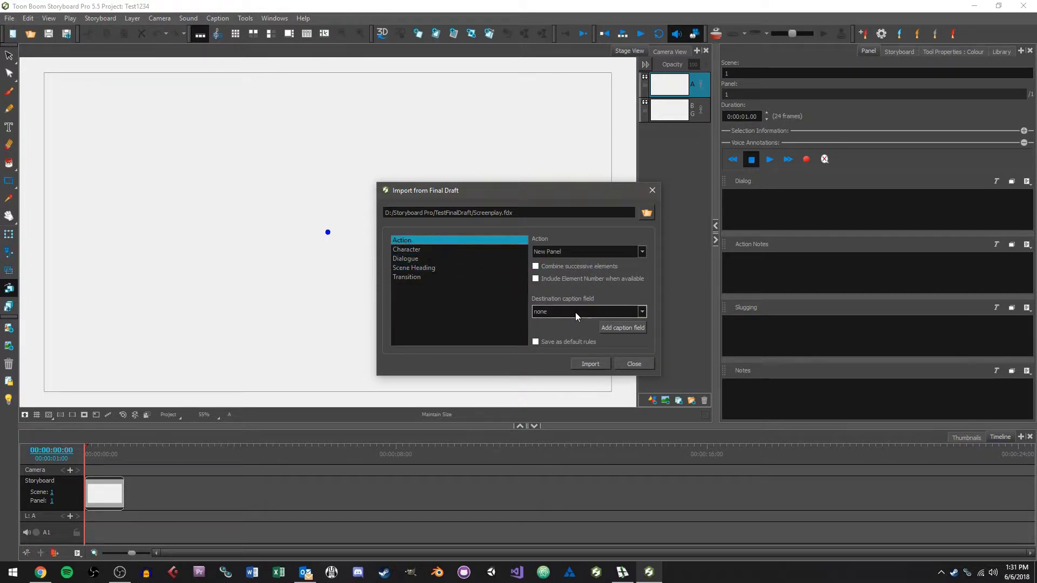
pyautogui.click(575, 312)
pyautogui.click(575, 312)
# - Map the Action element to Action Notes and Character to the Dialog caption field
pyautogui.click(599, 313)
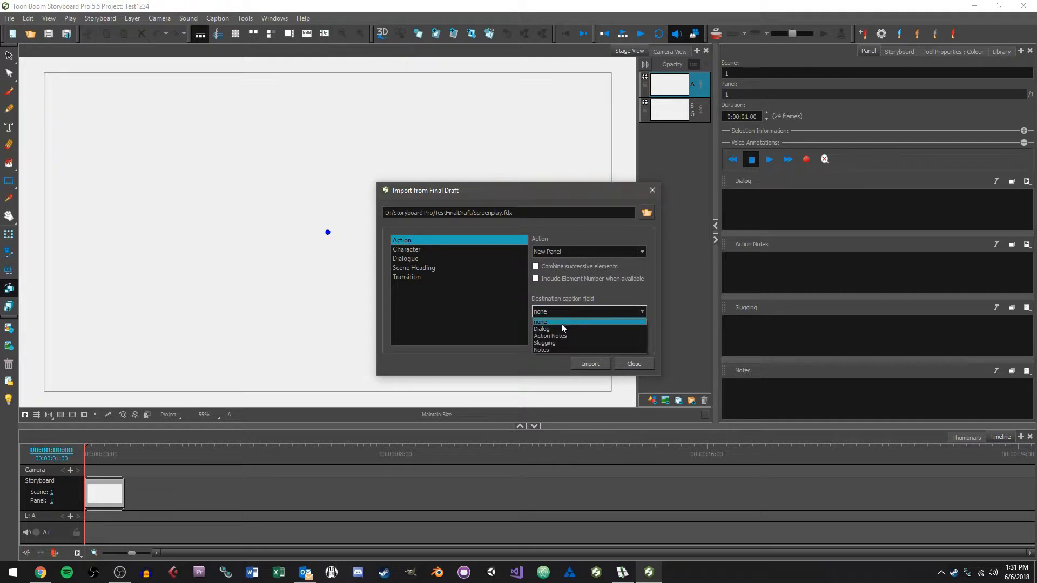
pyautogui.click(563, 335)
pyautogui.click(440, 250)
pyautogui.click(551, 315)
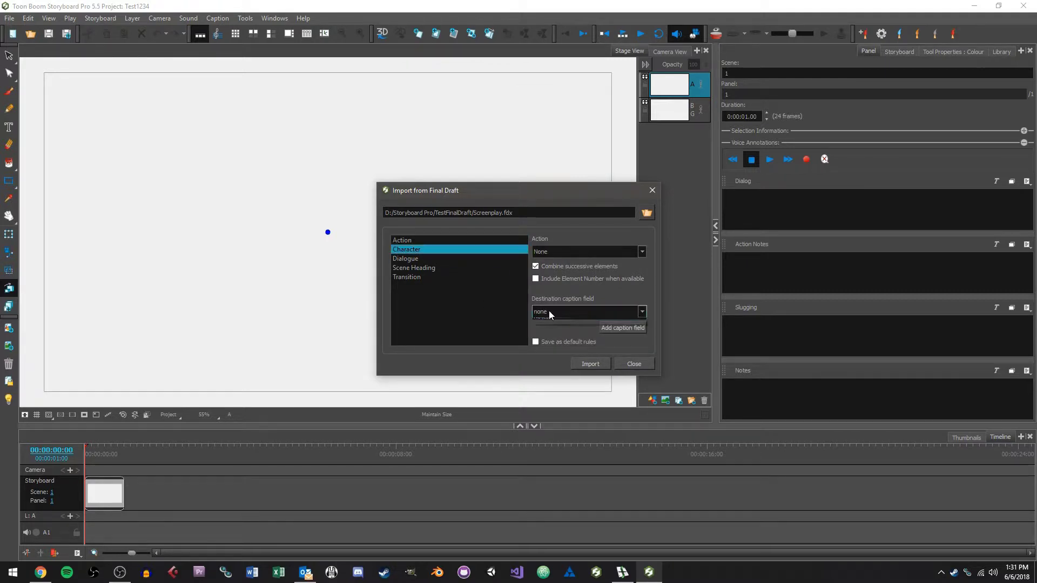
pyautogui.click(566, 331)
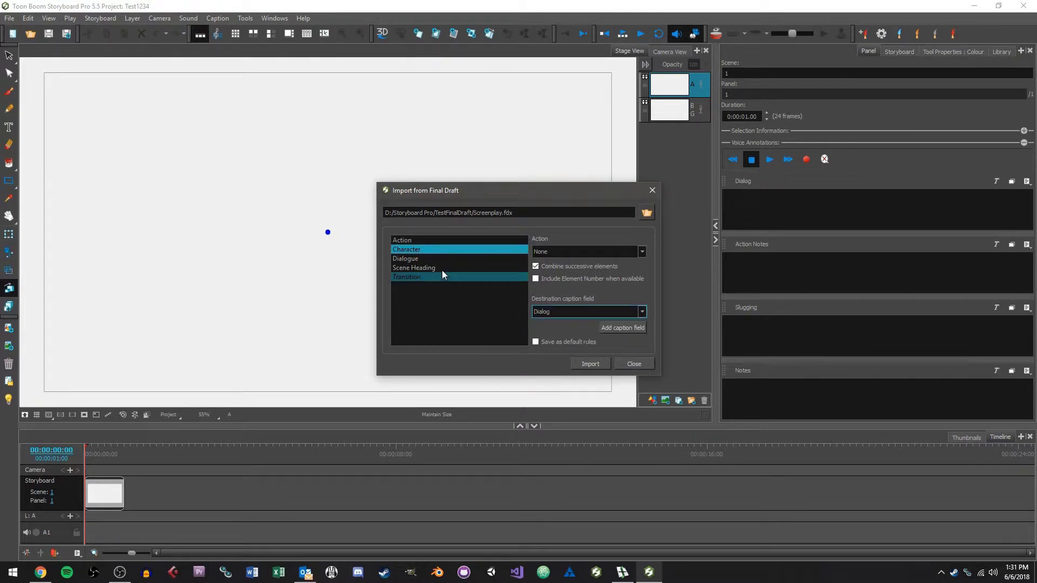
# - Map Dialogue to Dialog and Scene Heading to Action Notes, saving the rules as defaults
pyautogui.click(449, 259)
pyautogui.click(562, 312)
pyautogui.click(564, 329)
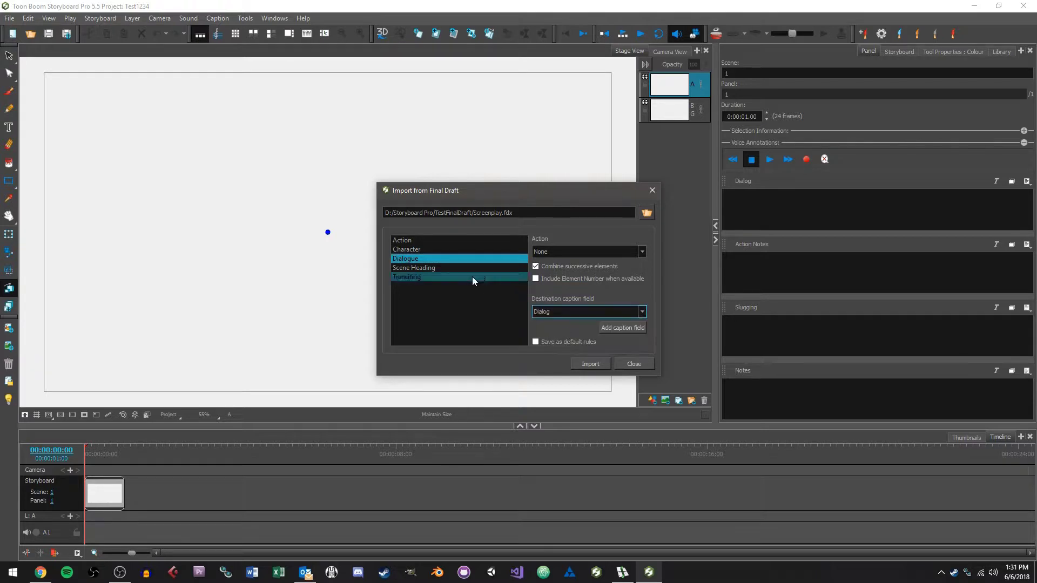
pyautogui.click(471, 267)
pyautogui.click(569, 313)
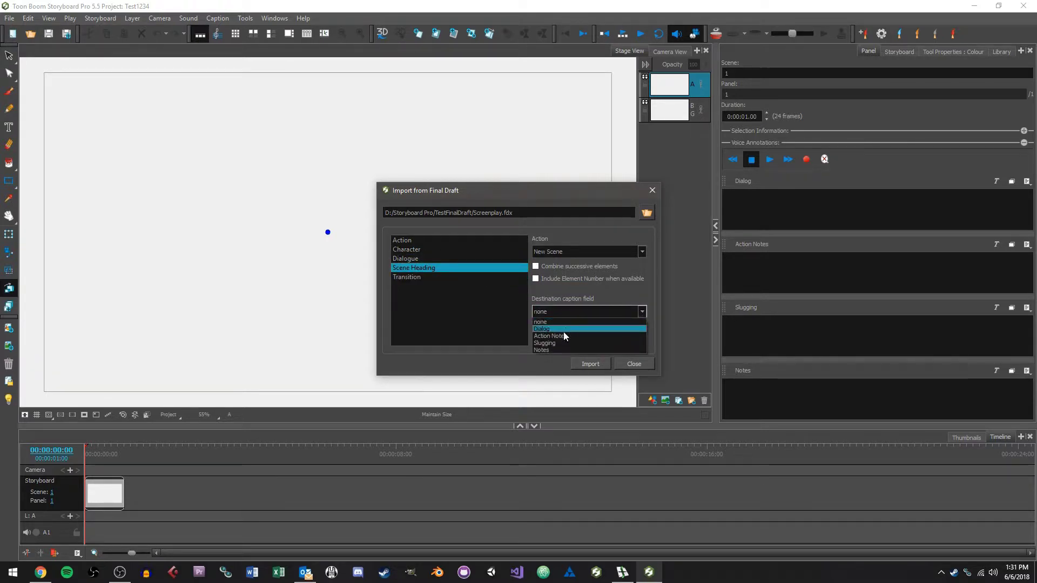
pyautogui.click(561, 336)
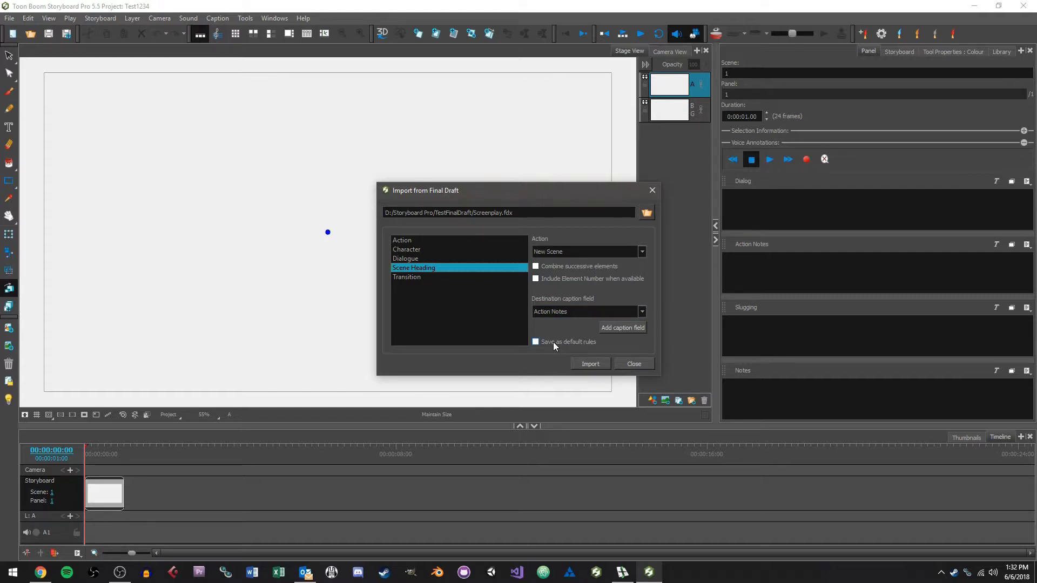
pyautogui.click(553, 342)
# - Import the screenplay as a new project named BobMargaret, discarding the old project's changes
pyautogui.click(590, 364)
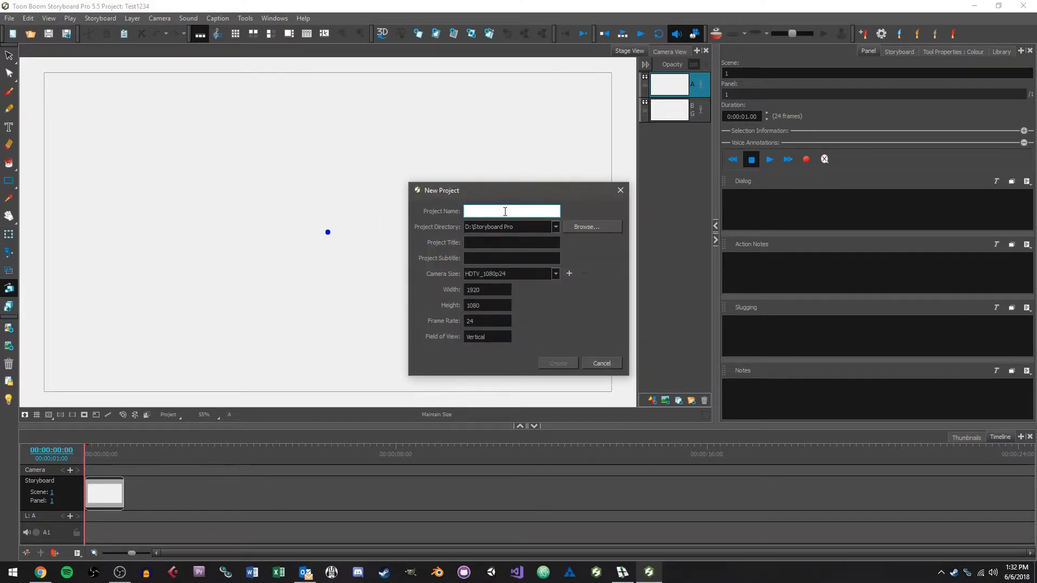
pyautogui.write('BobMargaret')
pyautogui.click(560, 363)
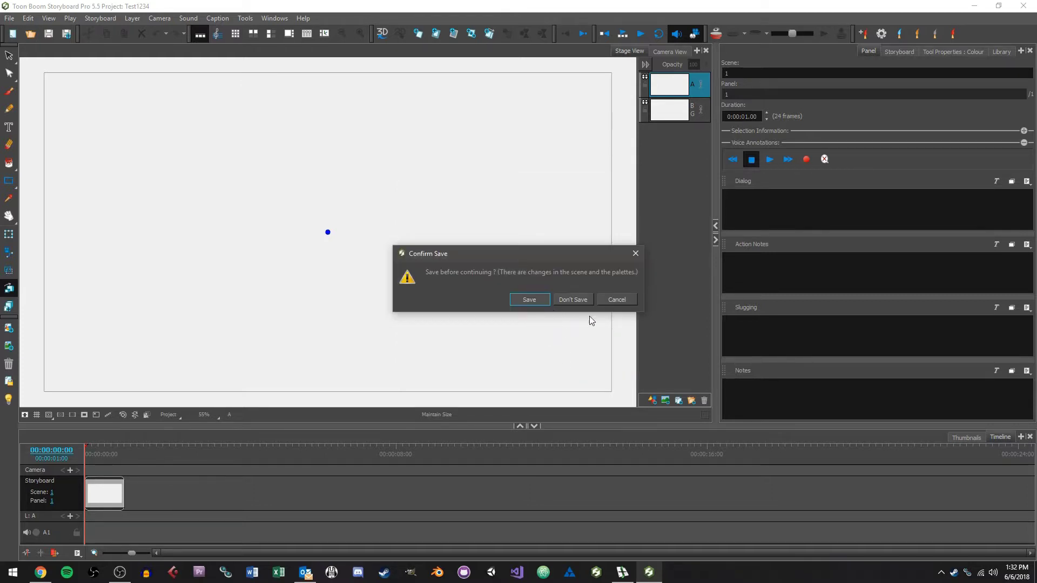
pyautogui.click(572, 299)
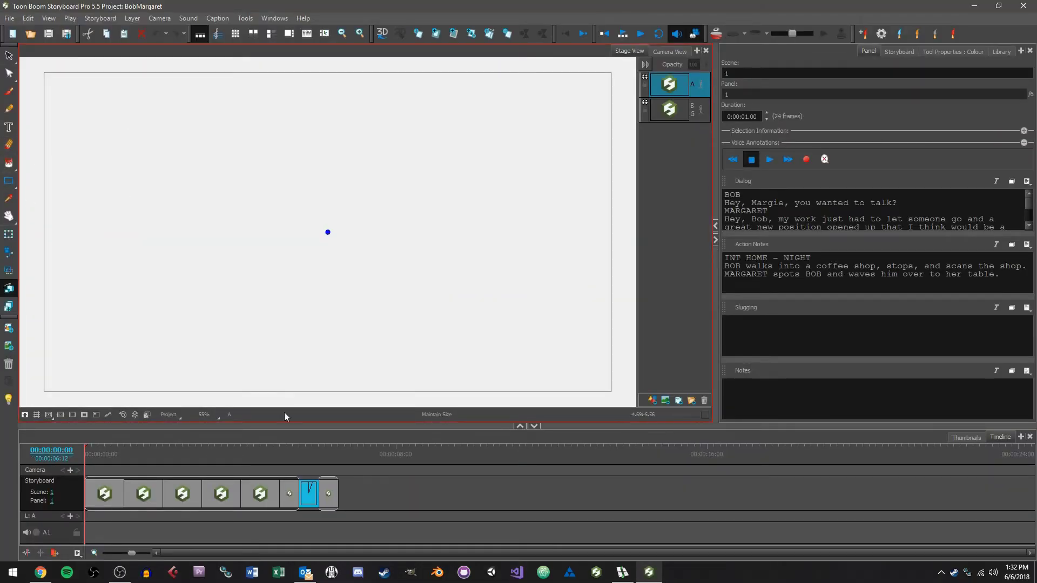
# - Scrub the Timeline through the imported panels and select the panel's Dialog caption text
pyautogui.click(322, 443)
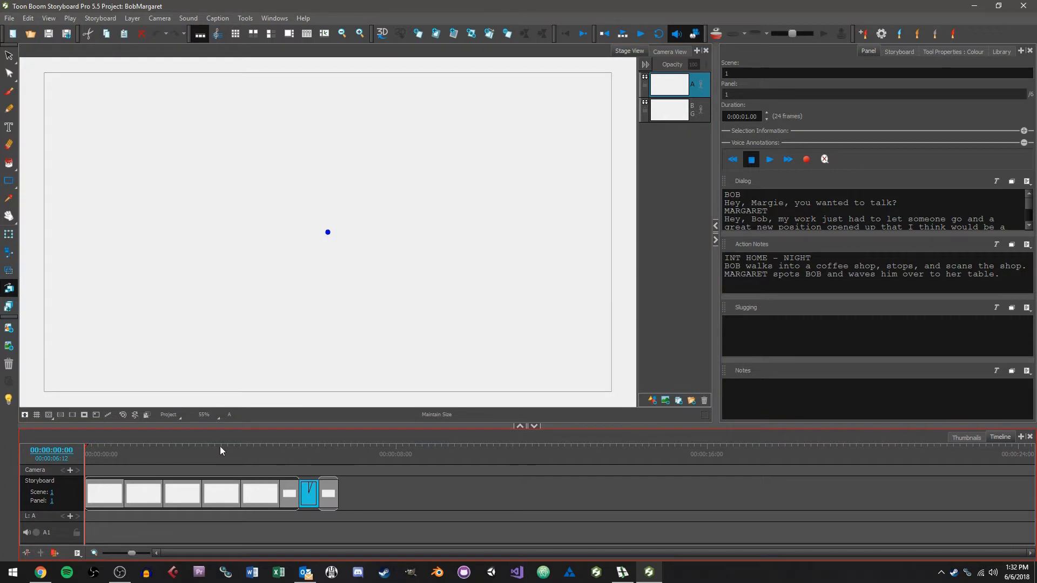
pyautogui.moveTo(87, 454)
pyautogui.mouseDown()
pyautogui.moveTo(172, 467)
pyautogui.moveTo(288, 454)
pyautogui.moveTo(135, 461)
pyautogui.moveTo(316, 463)
pyautogui.moveTo(73, 452)
pyautogui.moveTo(135, 453)
pyautogui.moveTo(85, 449)
pyautogui.mouseUp()
pyautogui.moveTo(778, 202); pyautogui.dragTo(791, 246)
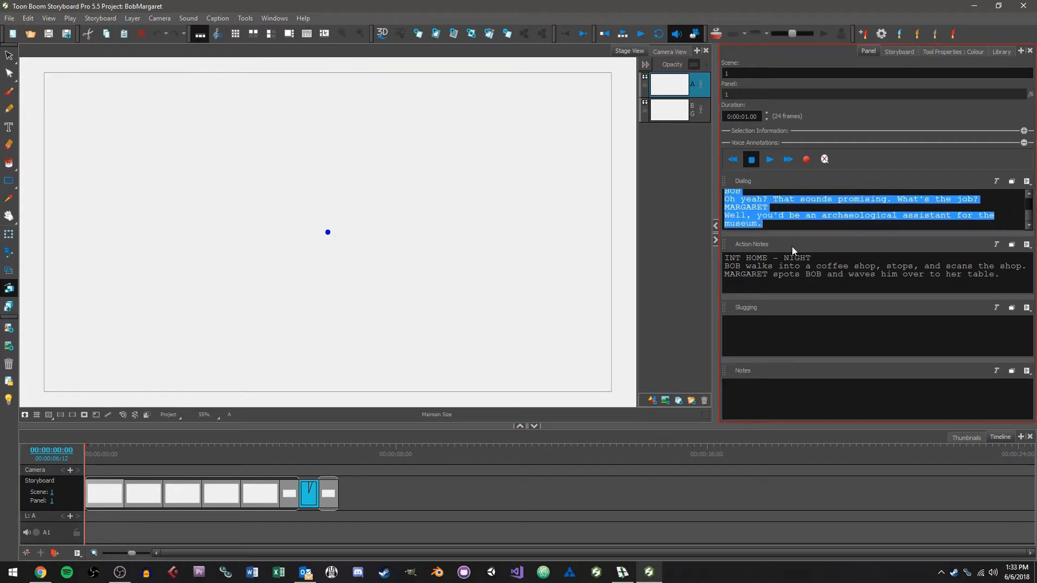
pyautogui.click(796, 226)
pyautogui.hotkey('ctrl', 'a')
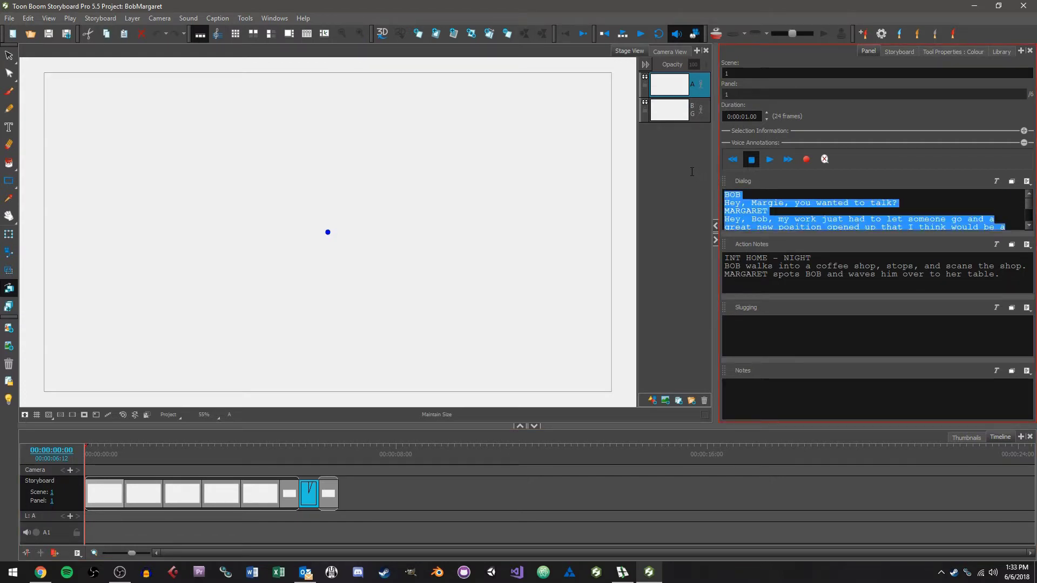
pyautogui.click(759, 215)
# - Select BOB and MARGARET in the caption, then highlight the opening exchange in Final Draft
pyautogui.doubleClick(733, 194)
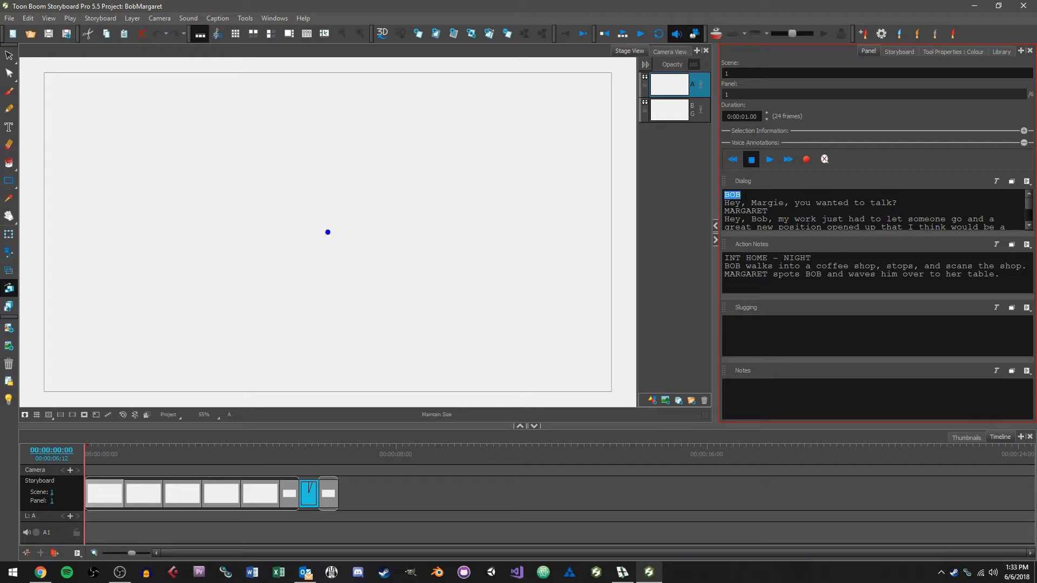
pyautogui.doubleClick(767, 211)
pyautogui.scroll(-2, 773, 211)
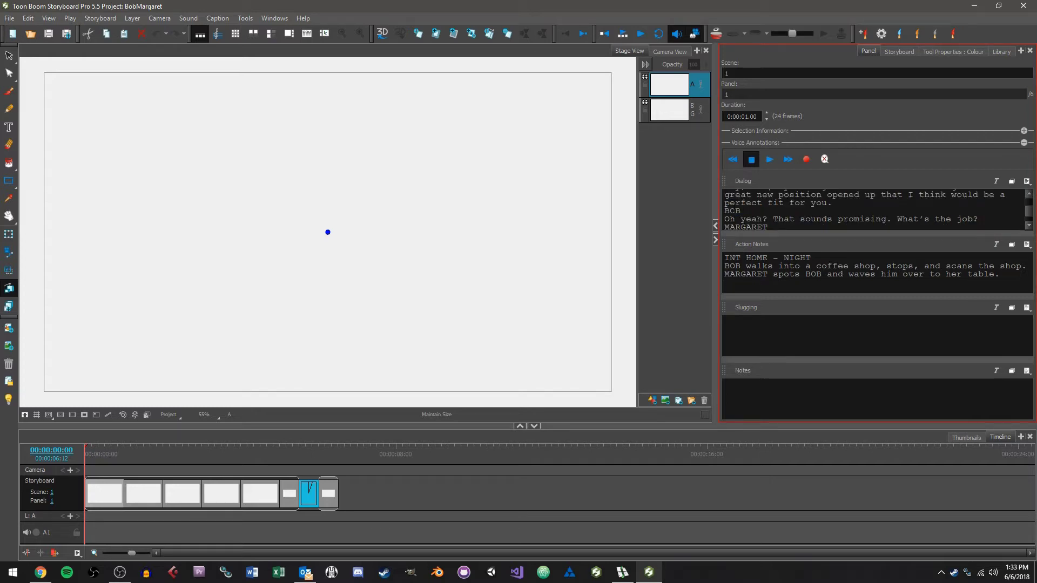
pyautogui.click(622, 572)
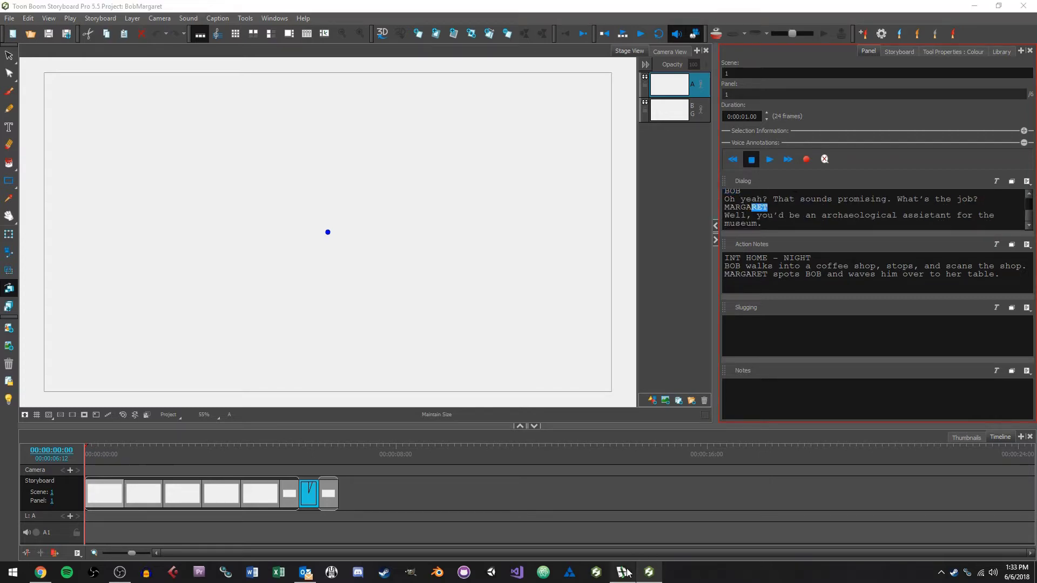
pyautogui.moveTo(554, 226); pyautogui.dragTo(486, 129)
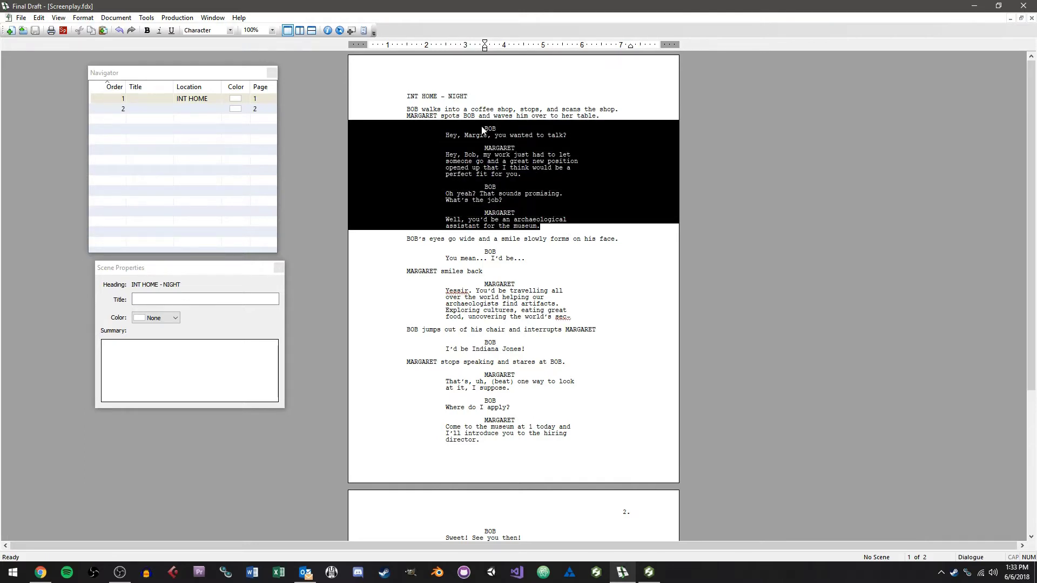
# - Select the opening action paragraph and dialogue in the Final Draft screenplay for comparison
pyautogui.moveTo(583, 237); pyautogui.dragTo(475, 238)
pyautogui.moveTo(600, 115); pyautogui.dragTo(406, 109)
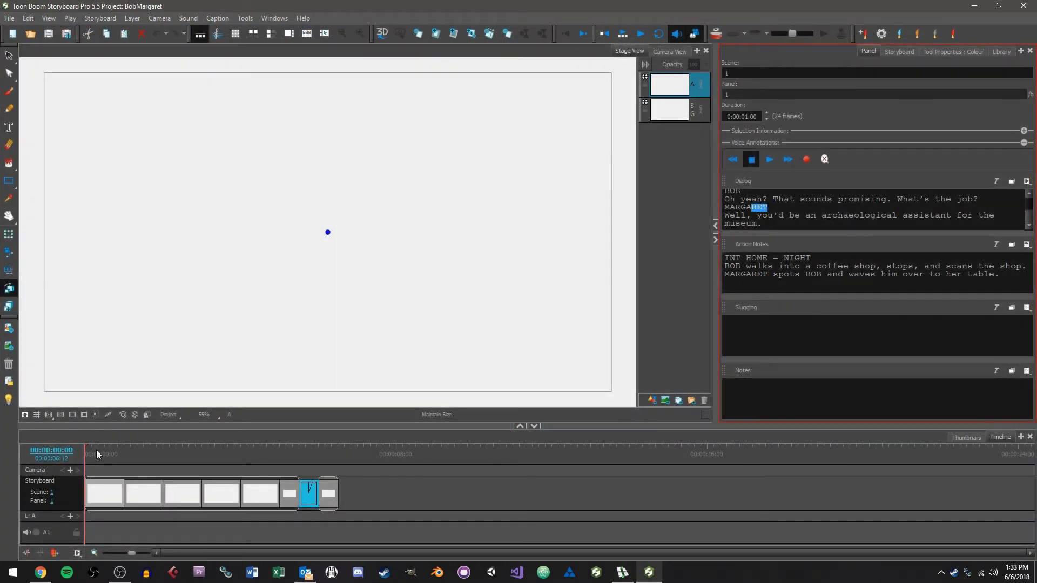
# - Step back and forth through scene 1's panels 1 to 4 with the arrow keys
pyautogui.click(97, 450)
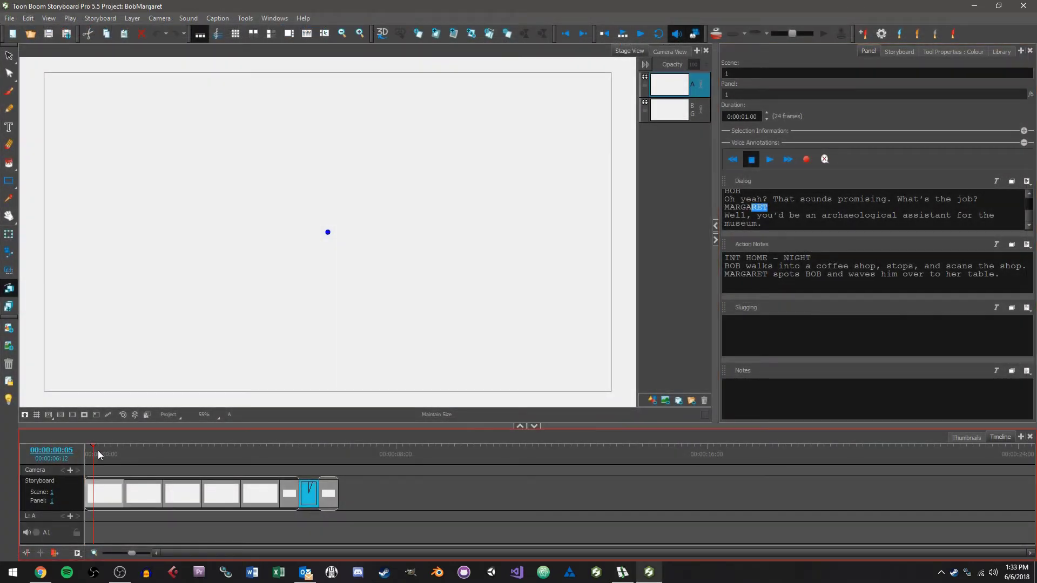
pyautogui.press('Right')
pyautogui.press('Left')
pyautogui.press('Right')
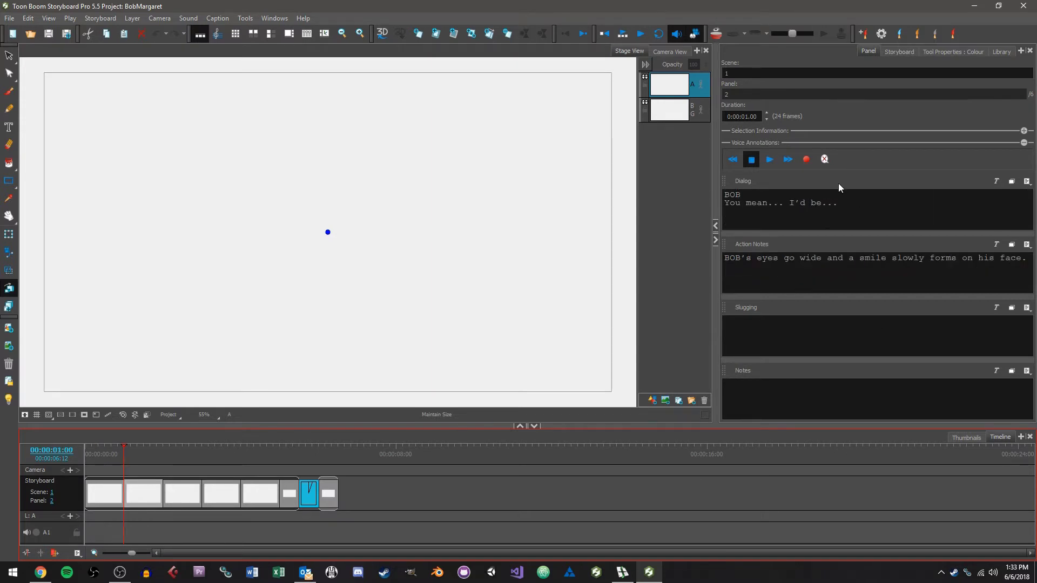
pyautogui.press('Right')
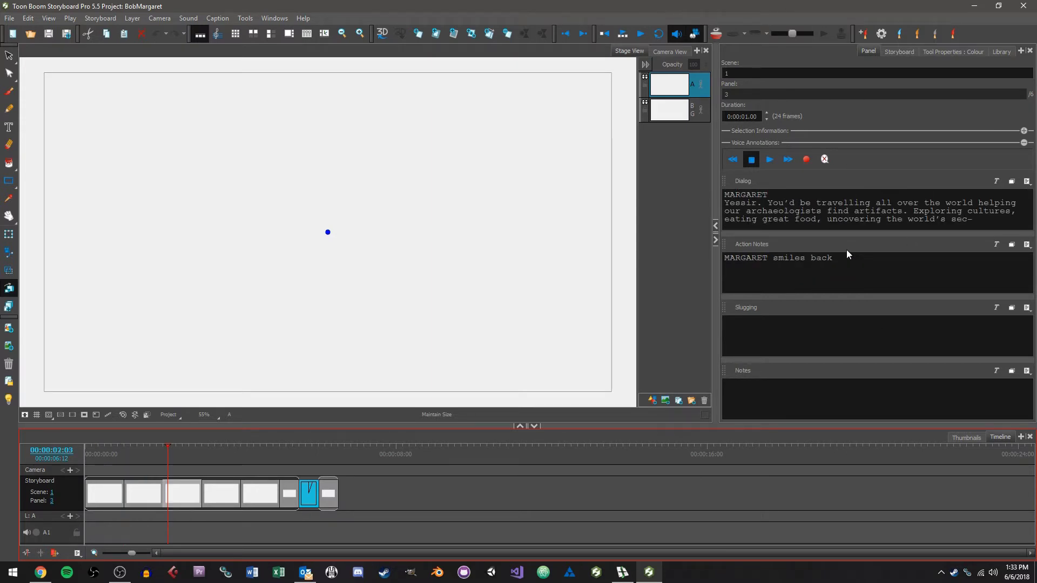
pyautogui.press('Right')
pyautogui.press('Left')
pyautogui.press('Left')
pyautogui.press('Left')
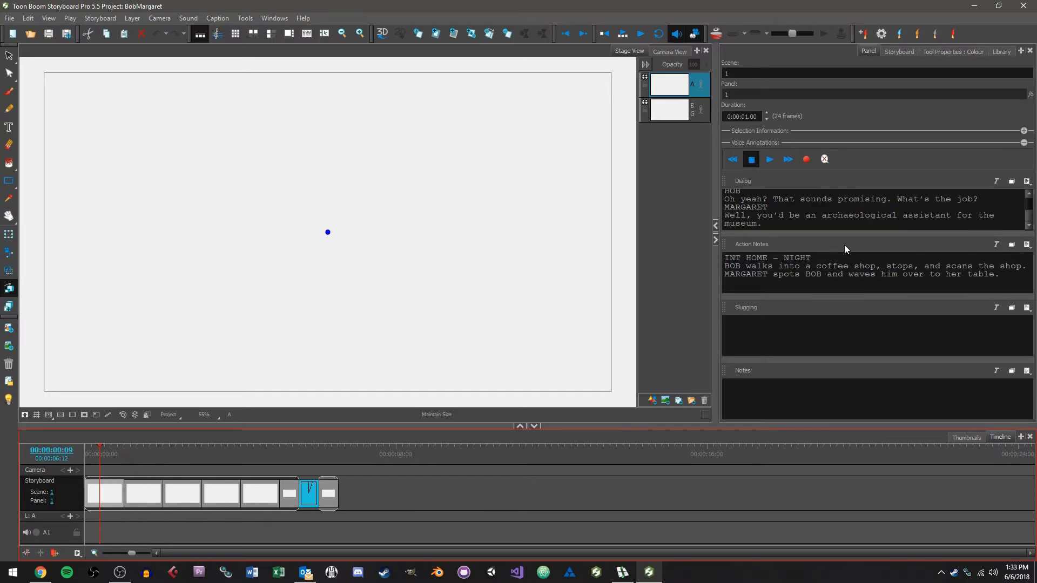
pyautogui.press('Right')
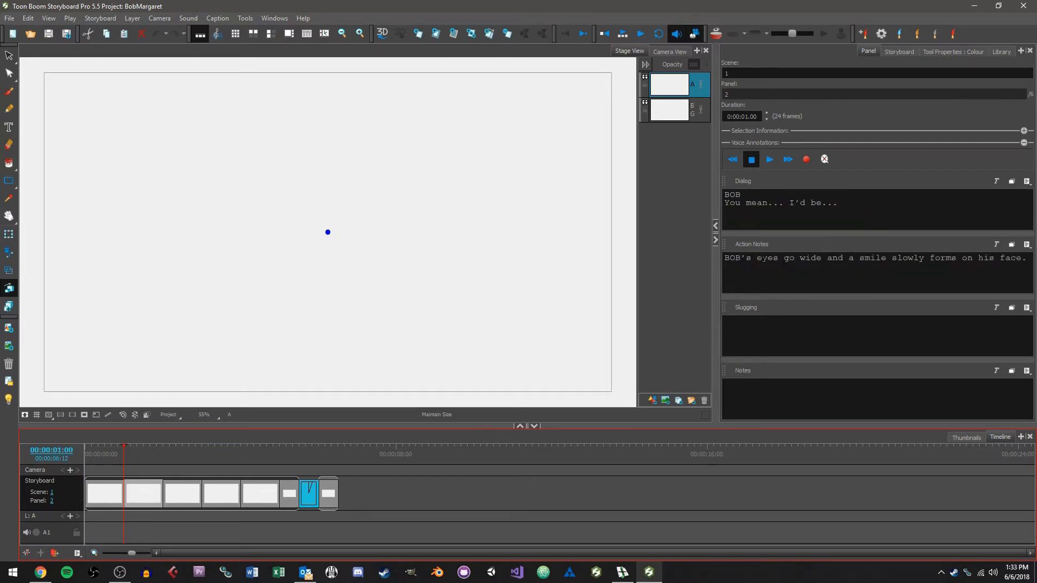
# - Select the Action Notes and Dialog text of panel 2, then panel 3's Action Notes
pyautogui.click(727, 258)
pyautogui.hotkey('ctrl', 'a')
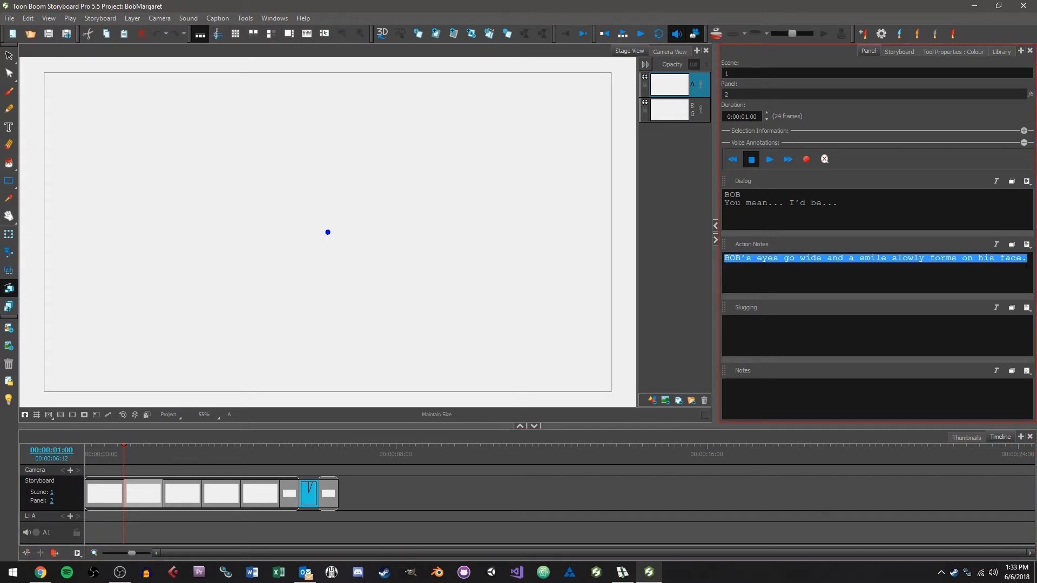
pyautogui.click(992, 270)
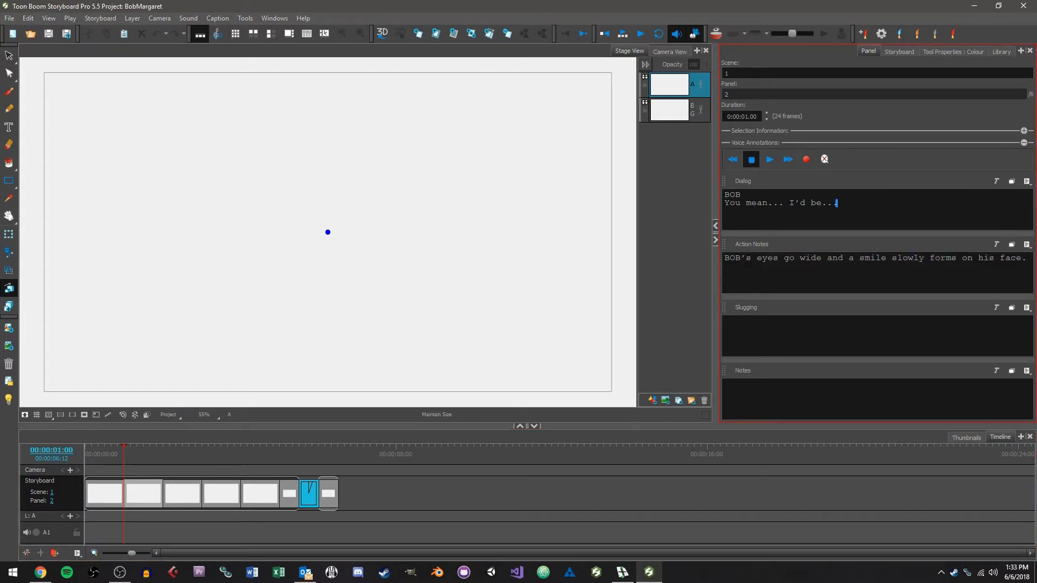
pyautogui.hotkey('ctrl', 'a')
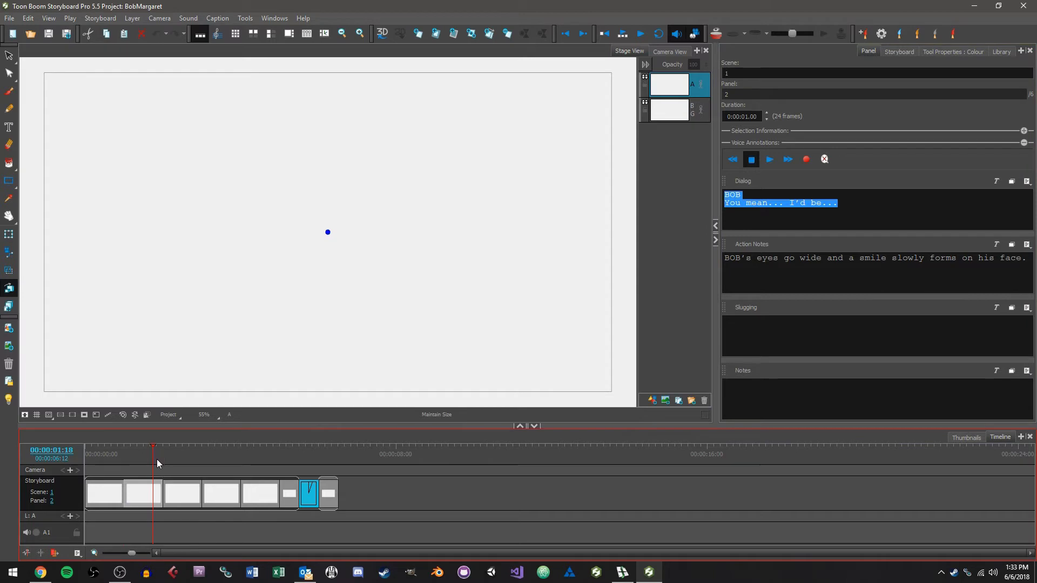
pyautogui.click(167, 457)
pyautogui.click(858, 264)
pyautogui.hotkey('ctrl', 'a')
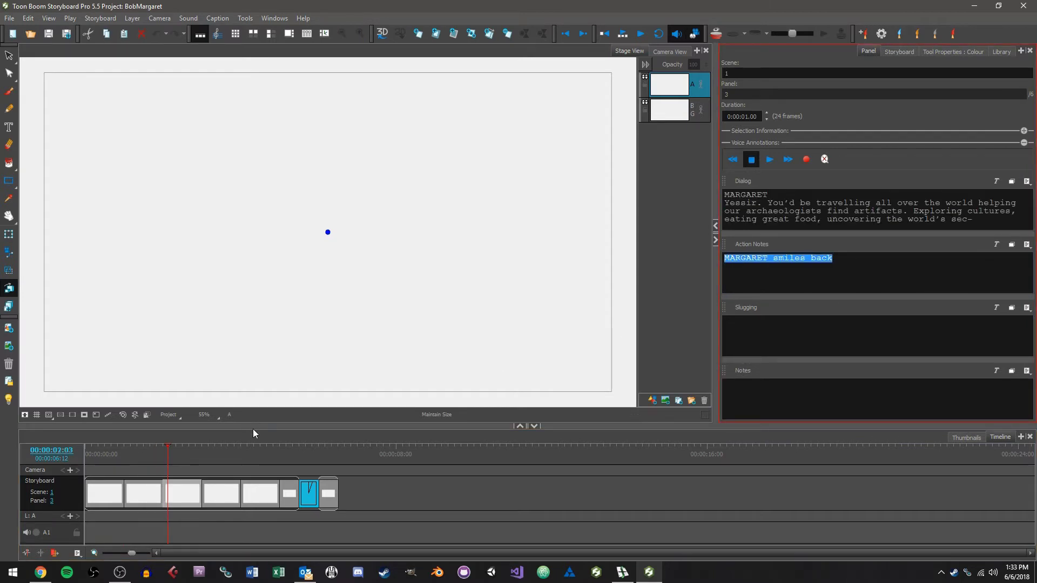
# - Move the playhead through panels 1 to 5, compare with Final Draft, then reach scene 2
pyautogui.click(162, 454)
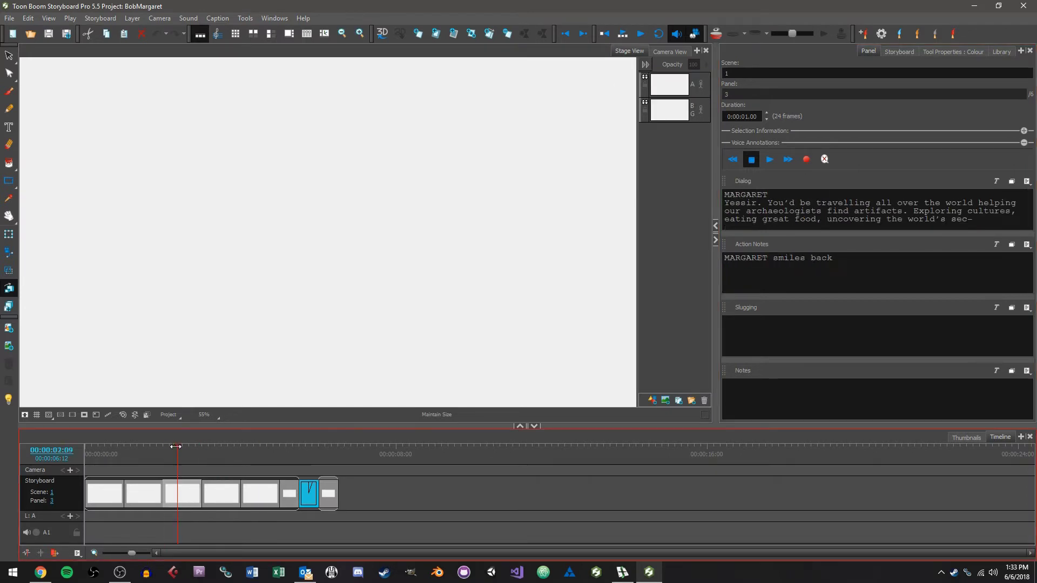
pyautogui.moveTo(159, 453); pyautogui.dragTo(220, 459)
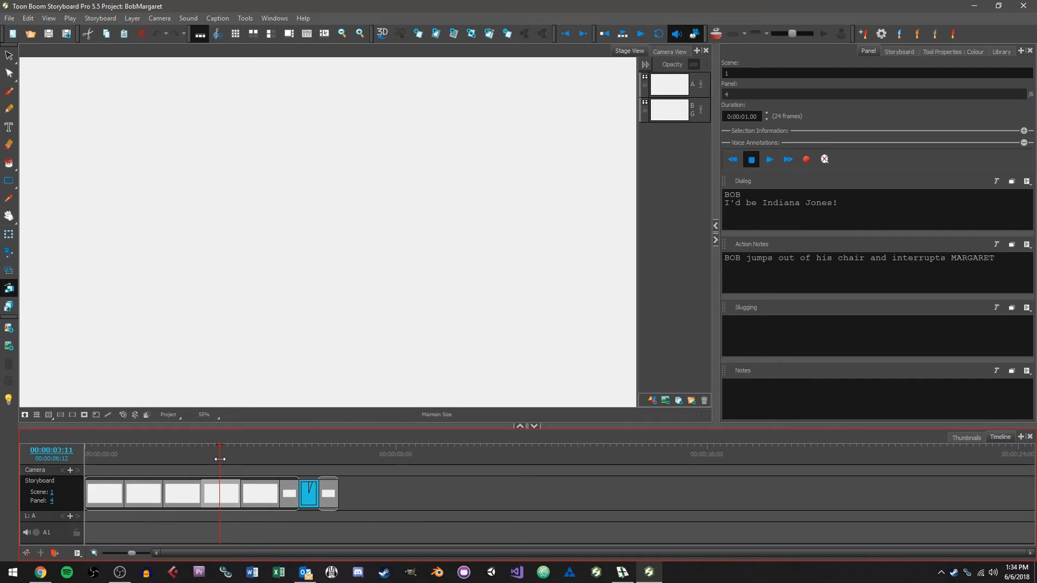
pyautogui.moveTo(220, 459); pyautogui.dragTo(258, 453)
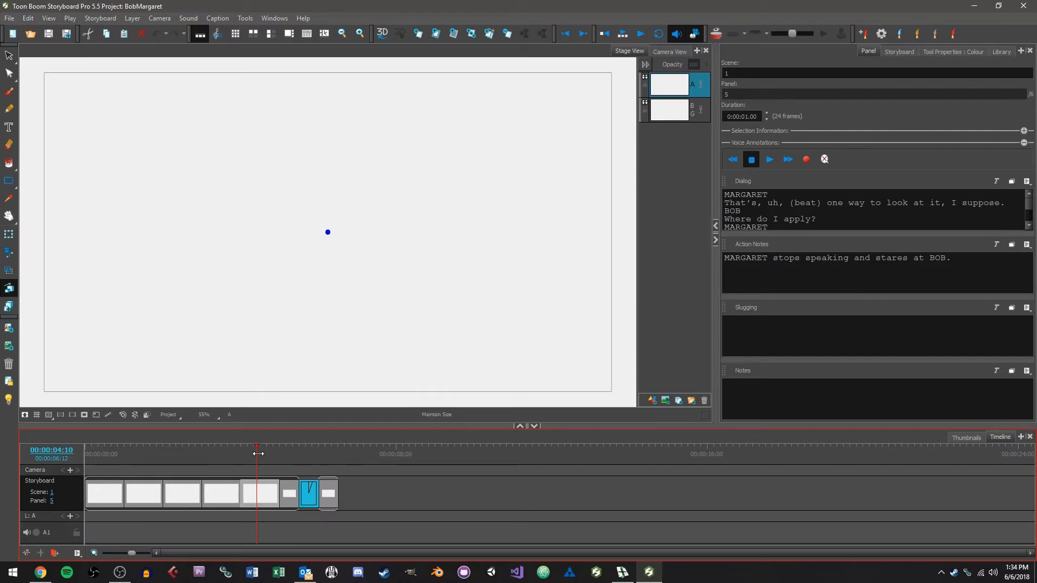
pyautogui.click(622, 572)
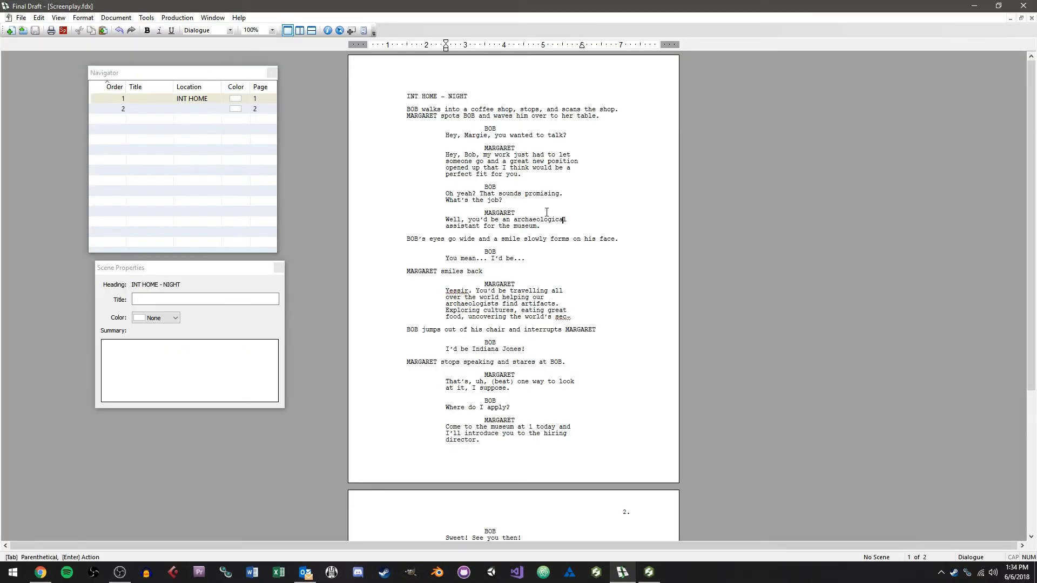
pyautogui.hotkey('alt', 'Tab')
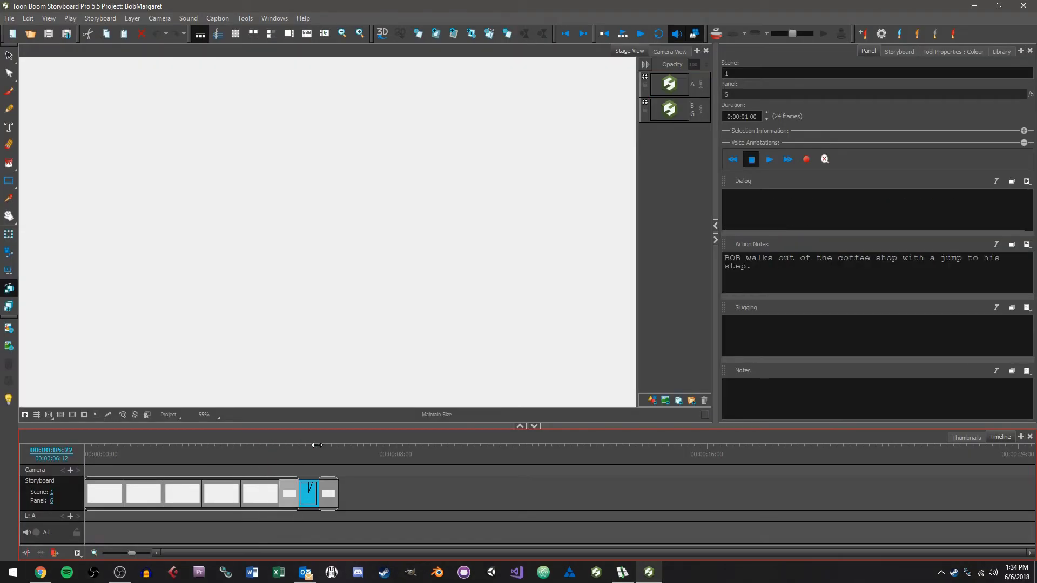
pyautogui.moveTo(254, 448); pyautogui.dragTo(307, 446)
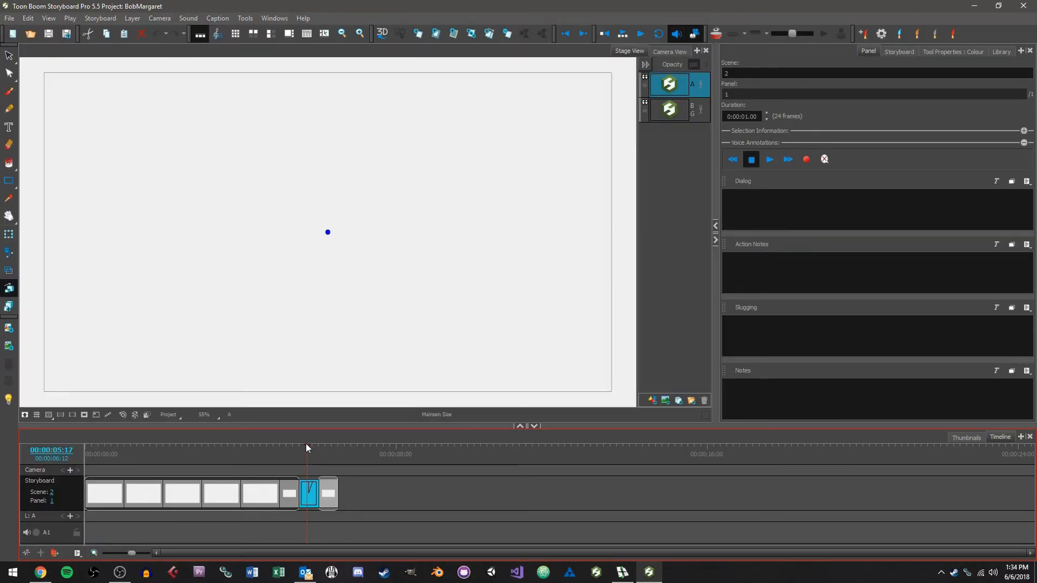
# - Inspect the Clock Wipe transition settings, then return the playhead to scene 1's first panel
pyautogui.click(312, 497)
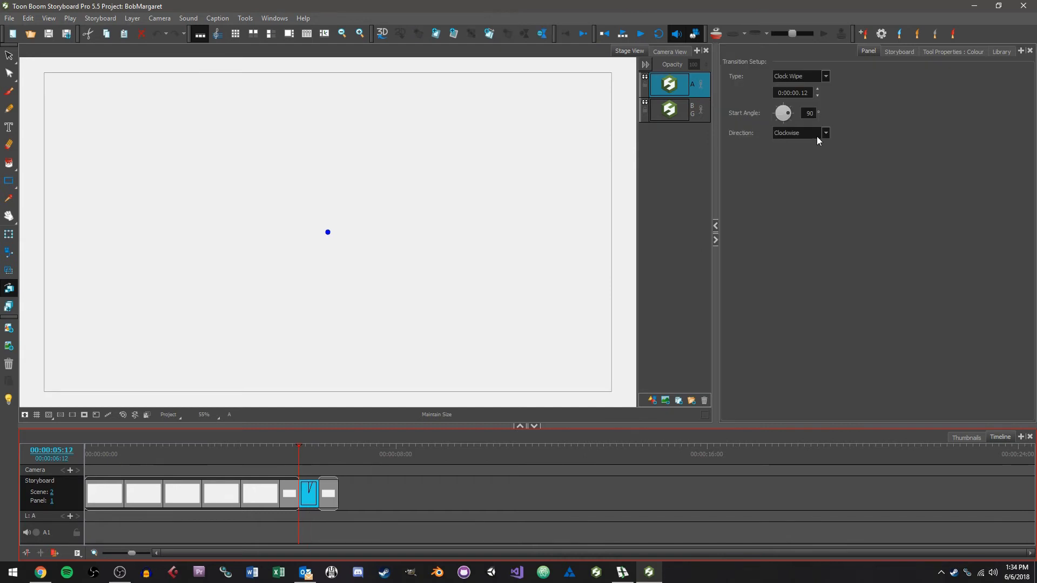
pyautogui.moveTo(327, 446); pyautogui.dragTo(85, 451)
pyautogui.click(865, 52)
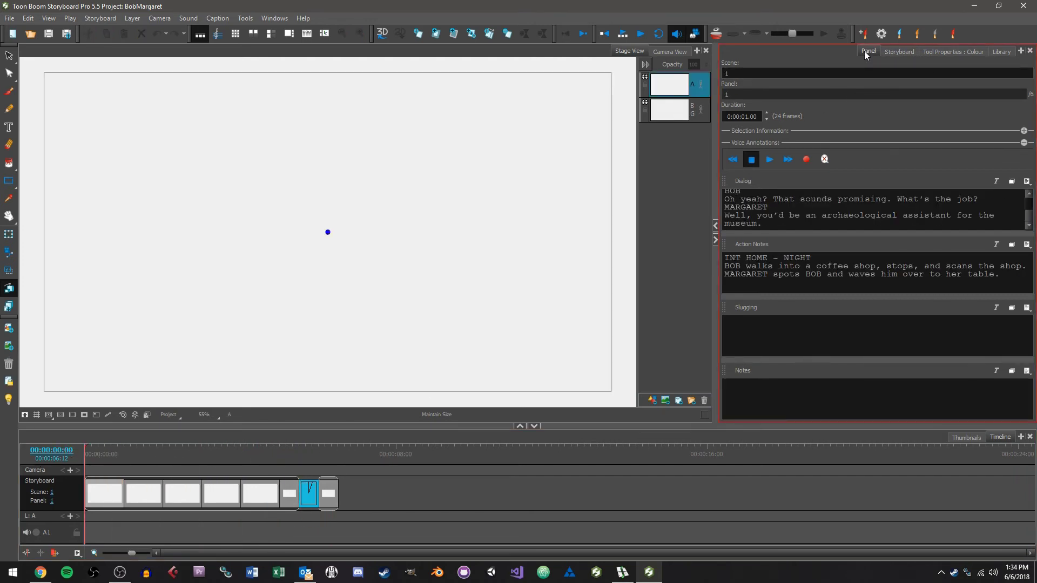
pyautogui.click(899, 54)
pyautogui.click(740, 159)
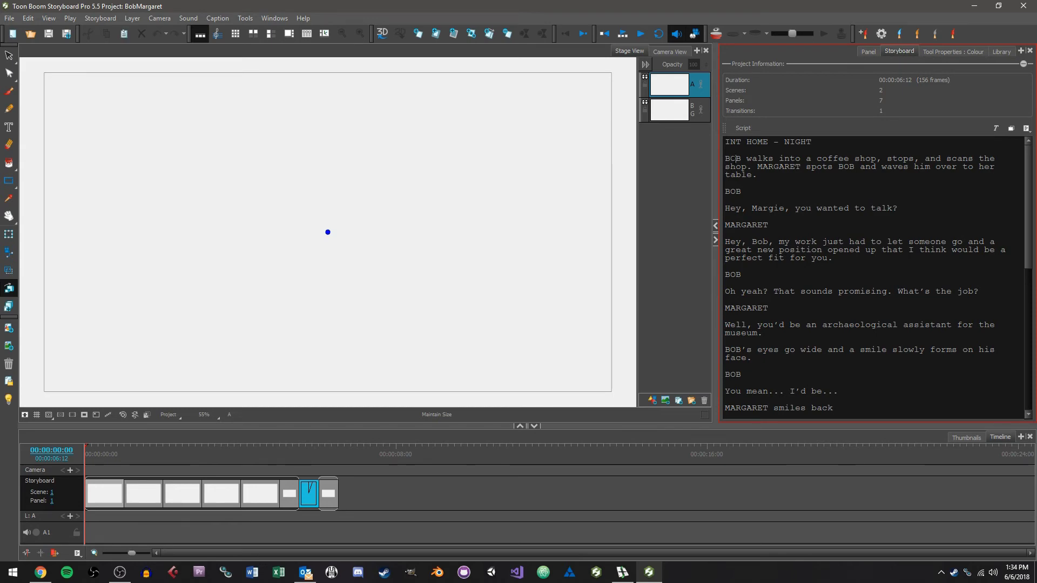
pyautogui.scroll(-10, 740, 158)
pyautogui.scroll(10, 740, 158)
pyautogui.click(1026, 129)
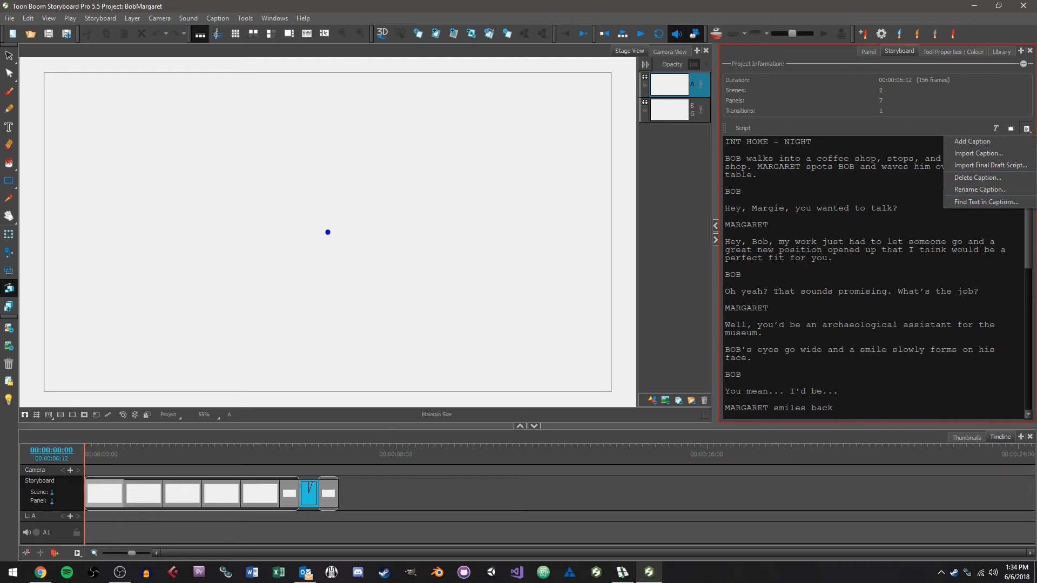
pyautogui.click(855, 209)
pyautogui.scroll(-8, 864, 243)
pyautogui.scroll(8, 864, 243)
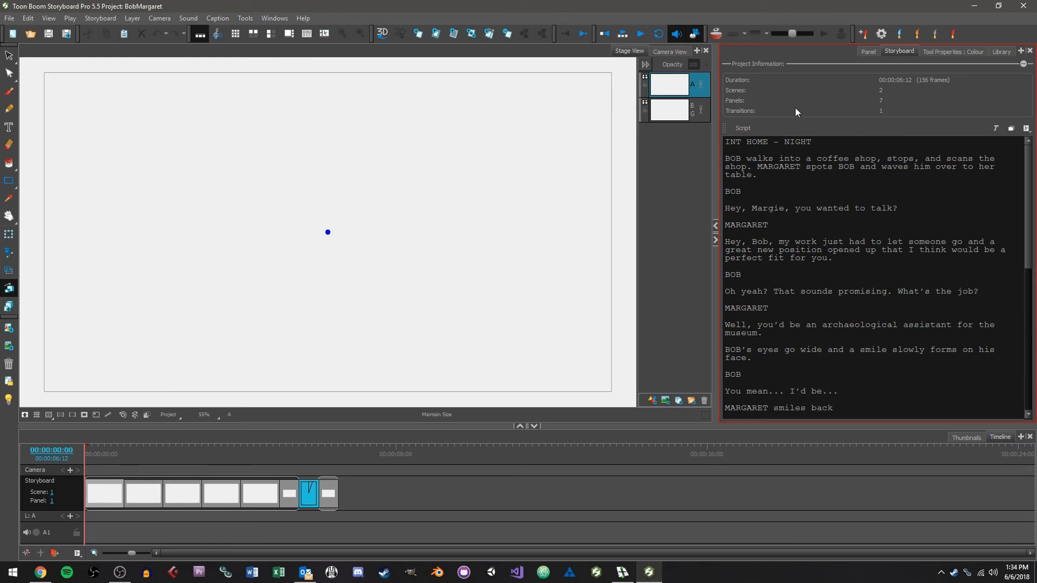
pyautogui.click(868, 52)
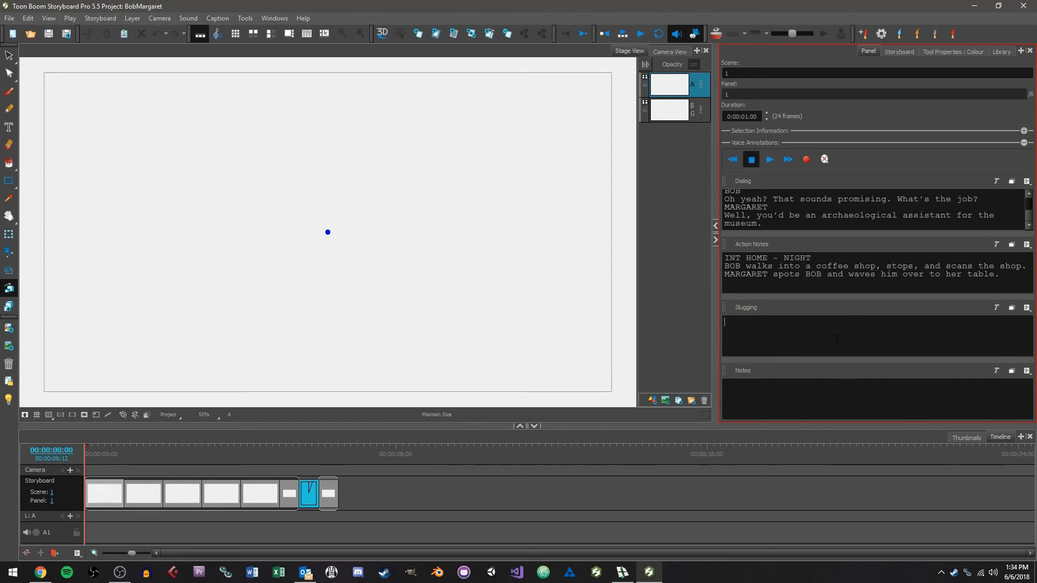
pyautogui.click(622, 572)
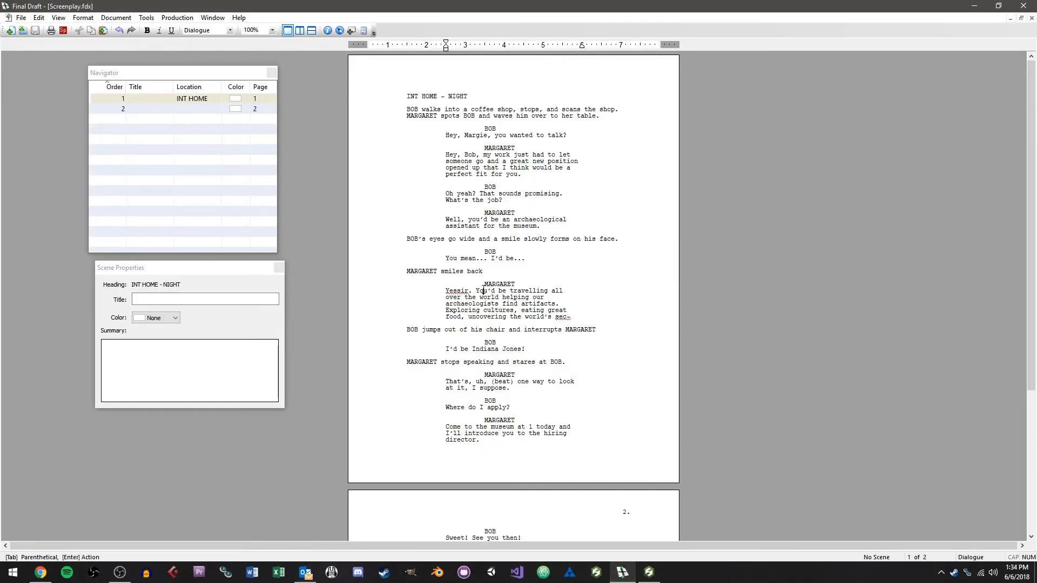
pyautogui.click(974, 5)
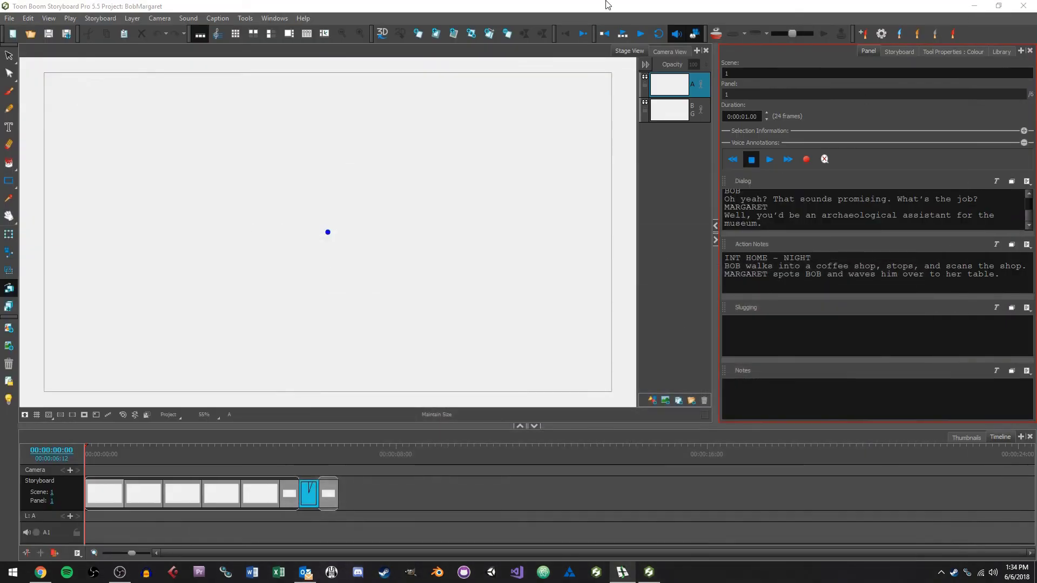
pyautogui.moveTo(105, 455)
pyautogui.mouseDown()
pyautogui.moveTo(122, 456)
pyautogui.moveTo(86, 455)
pyautogui.mouseUp()
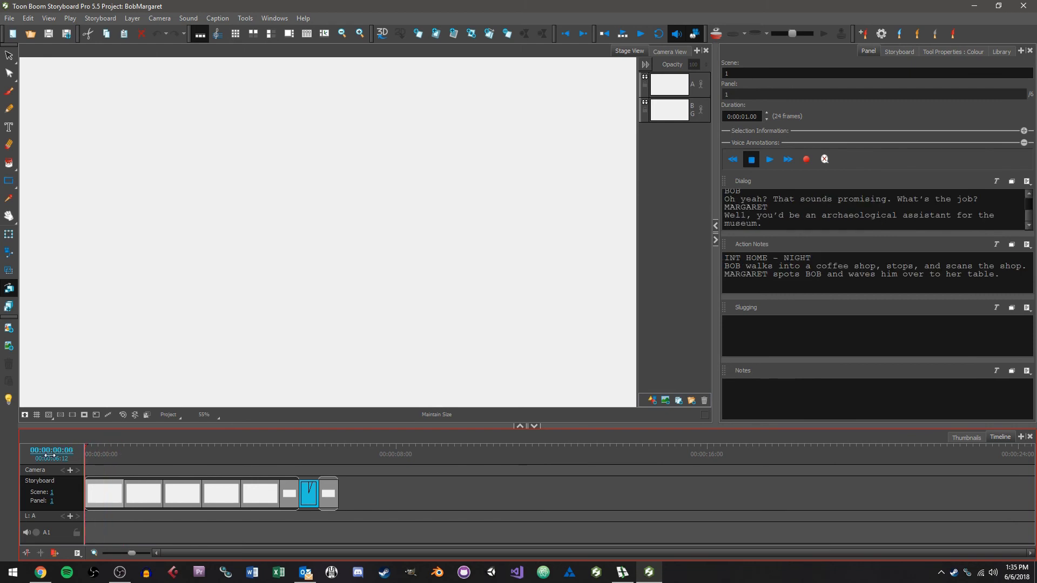
pyautogui.click(103, 453)
pyautogui.moveTo(106, 454); pyautogui.dragTo(110, 456)
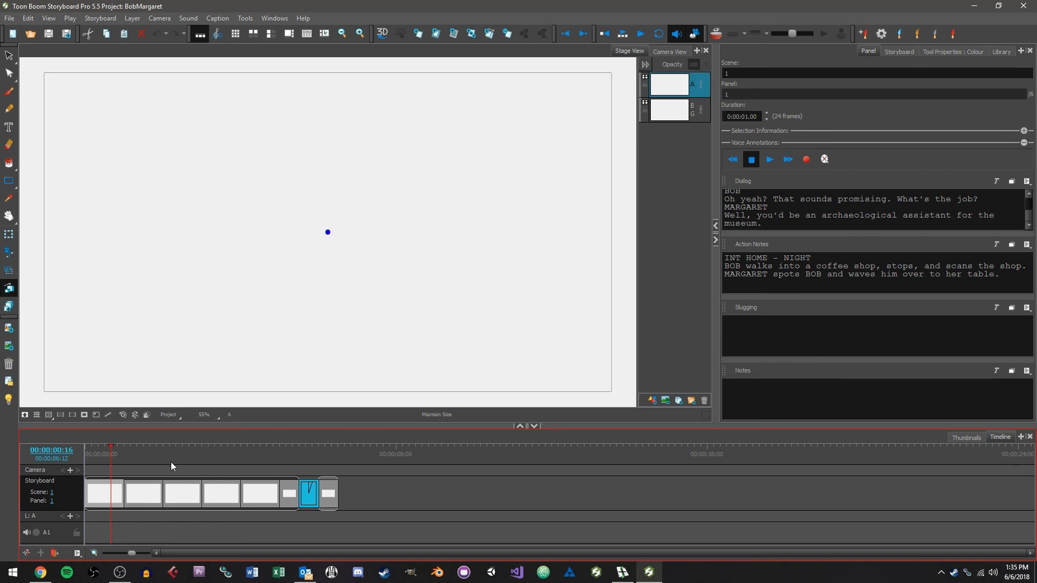